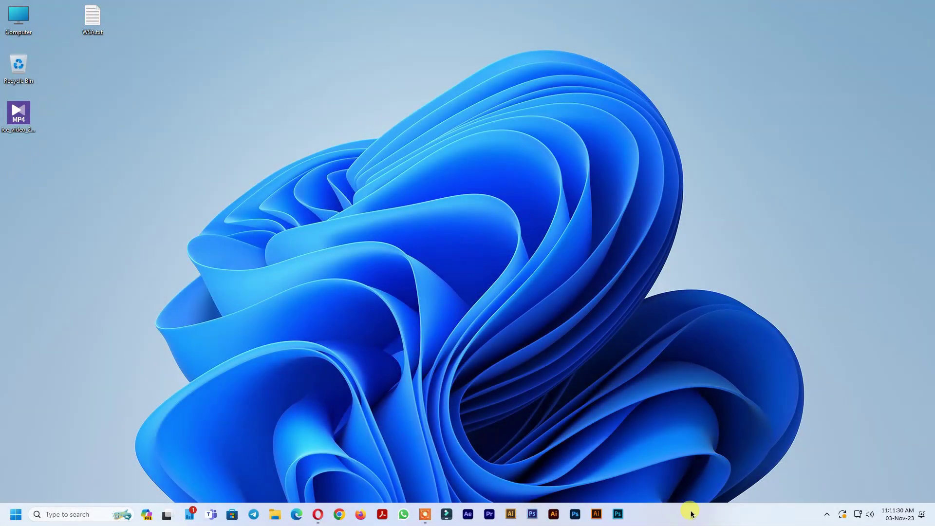
Open Task Manager from the taskbar and view the CPU Performance page showing Virtualization Enabled
right_click(692, 514)
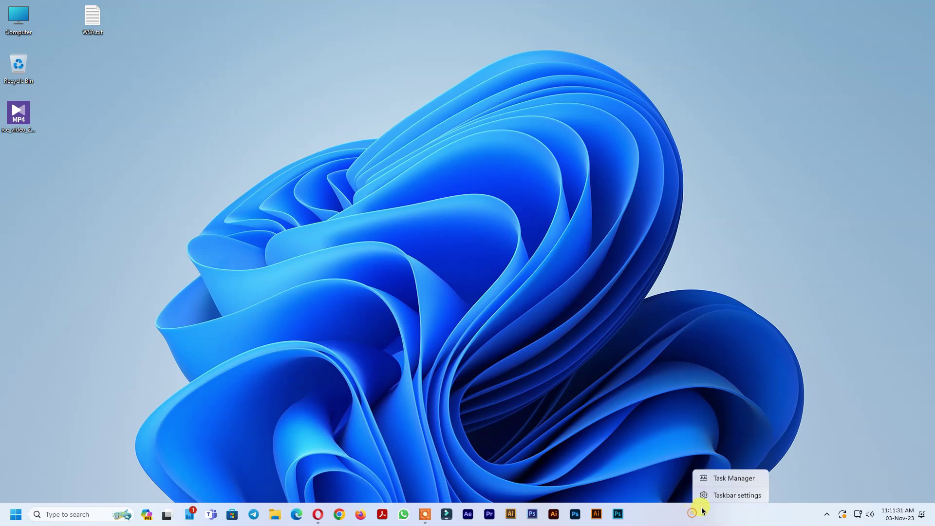
click(716, 480)
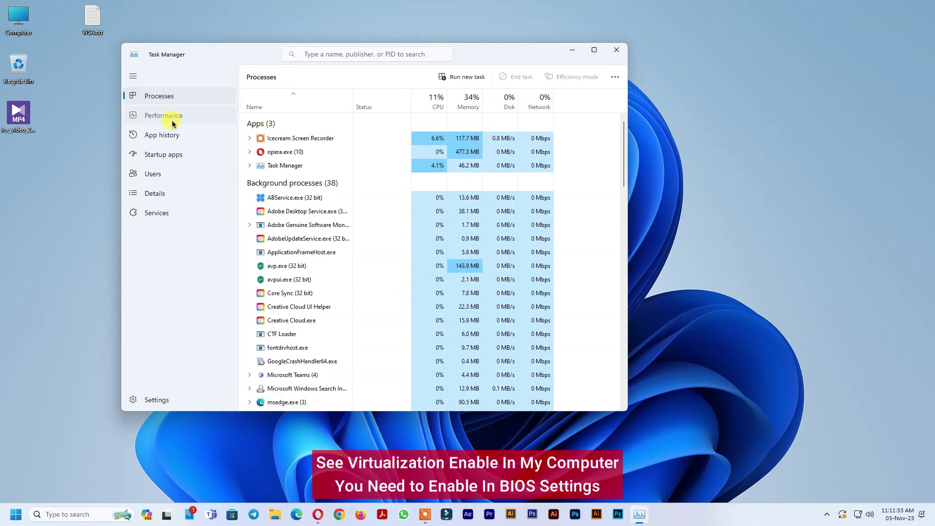
click(174, 117)
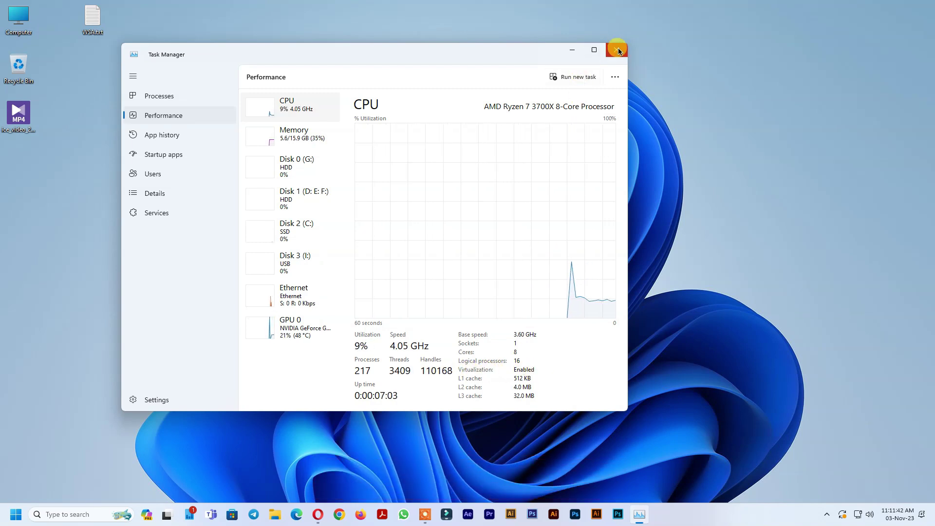
Close Task Manager and open Control Panel through a 'con' Windows search
click(617, 49)
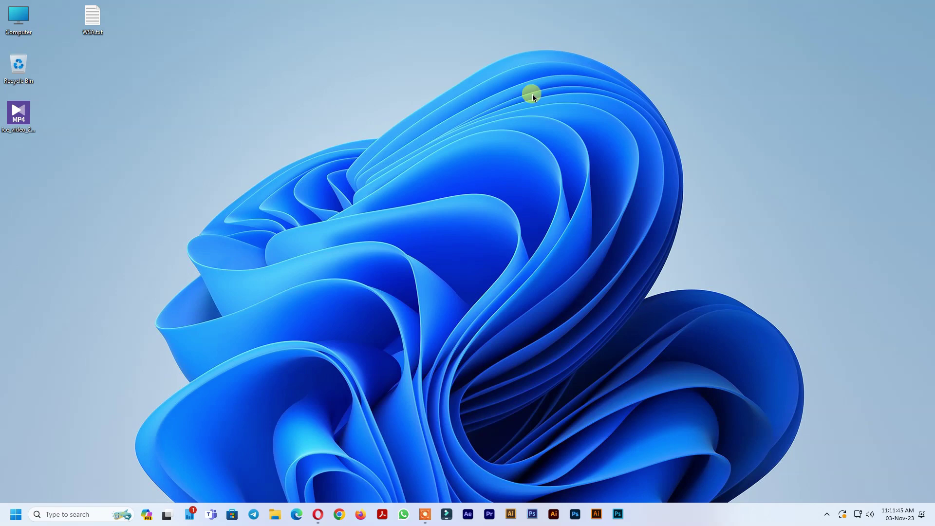
click(81, 514)
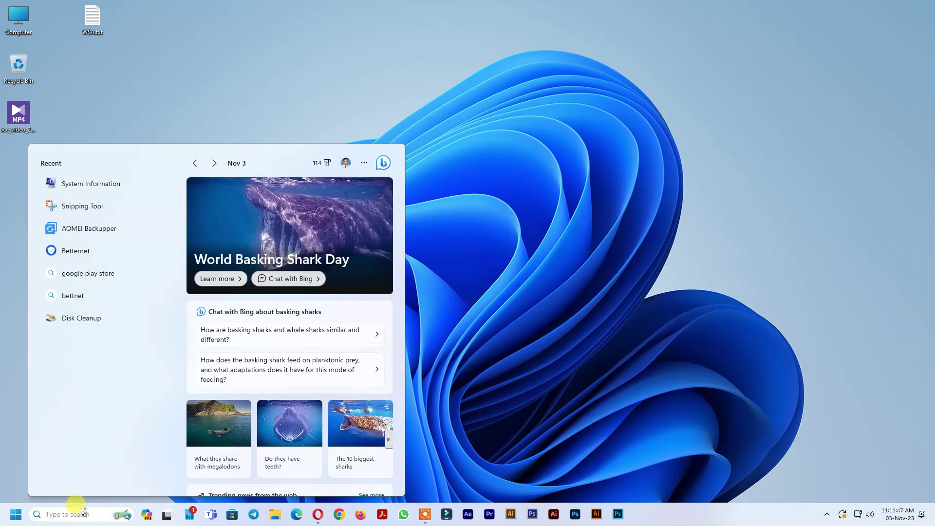
text(con)
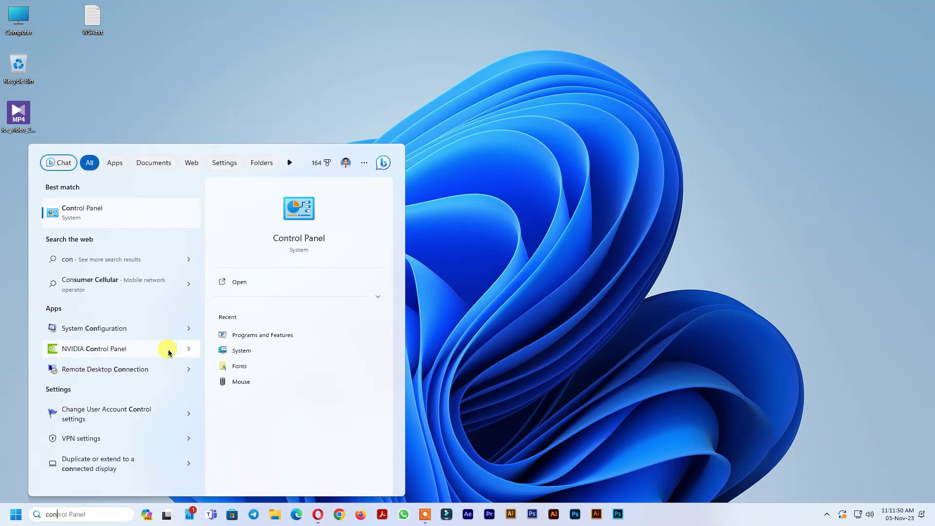
click(103, 217)
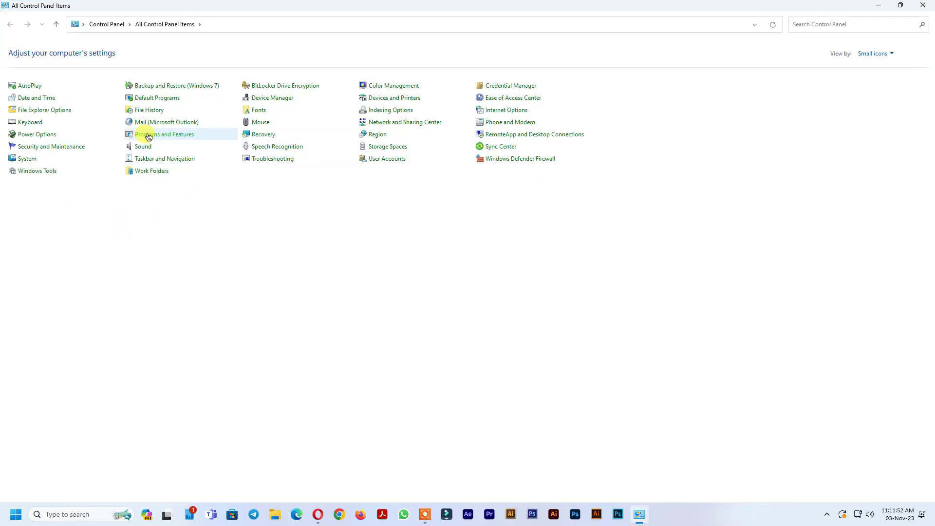
Enable Virtual Machine Platform in Windows Features and apply the change
click(158, 136)
click(49, 78)
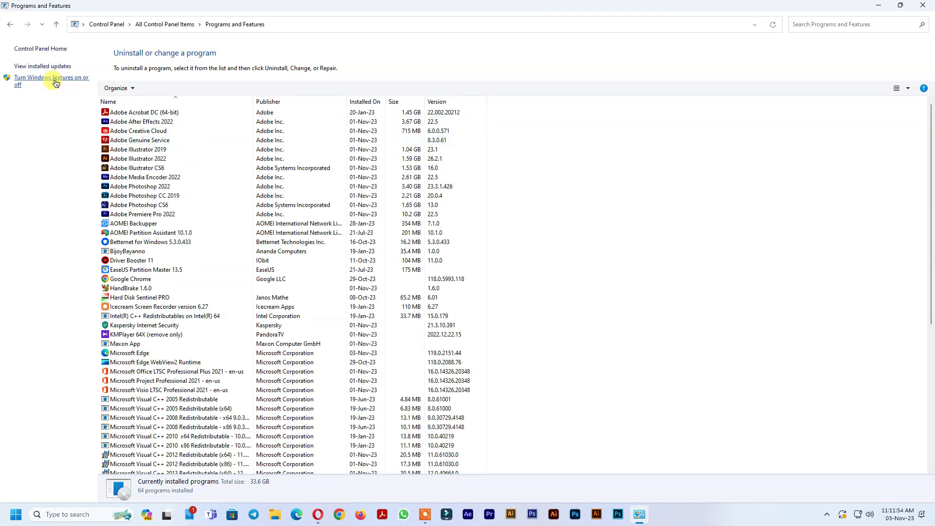
scroll(460, 281, down, 8)
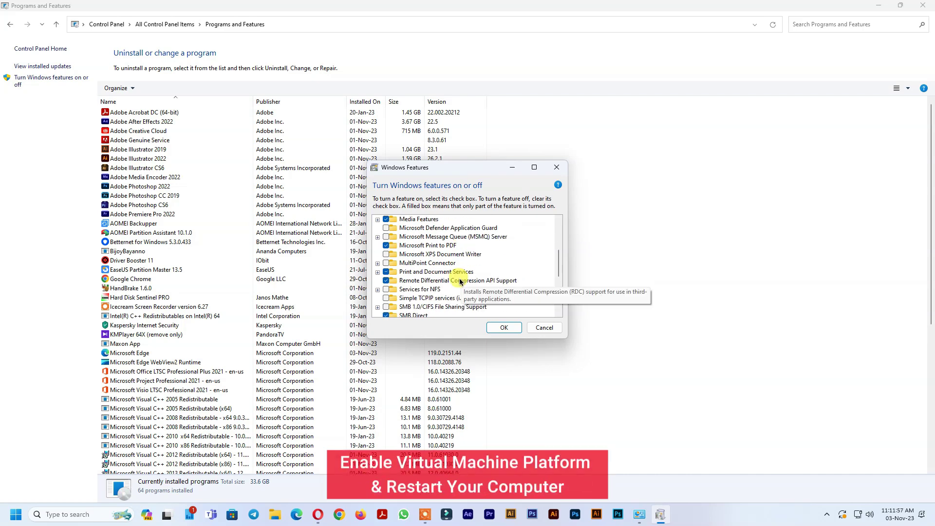
click(386, 289)
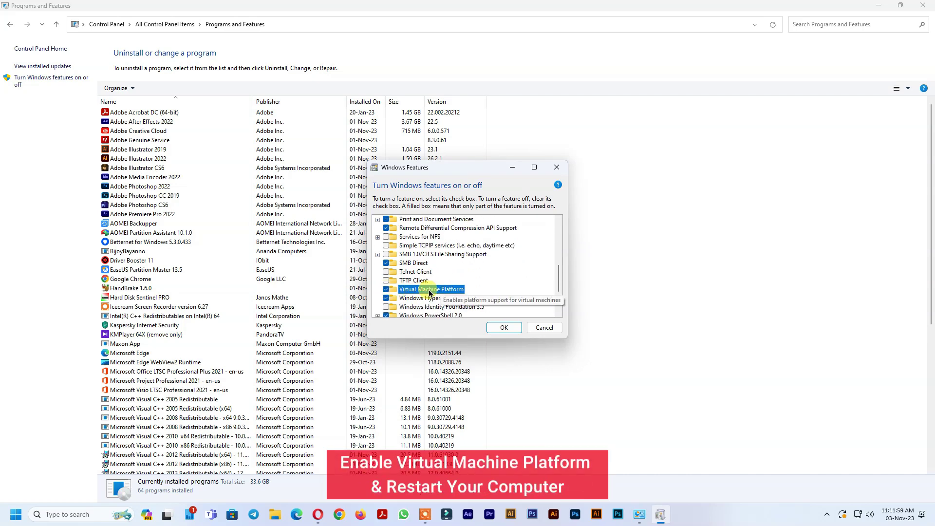
click(497, 328)
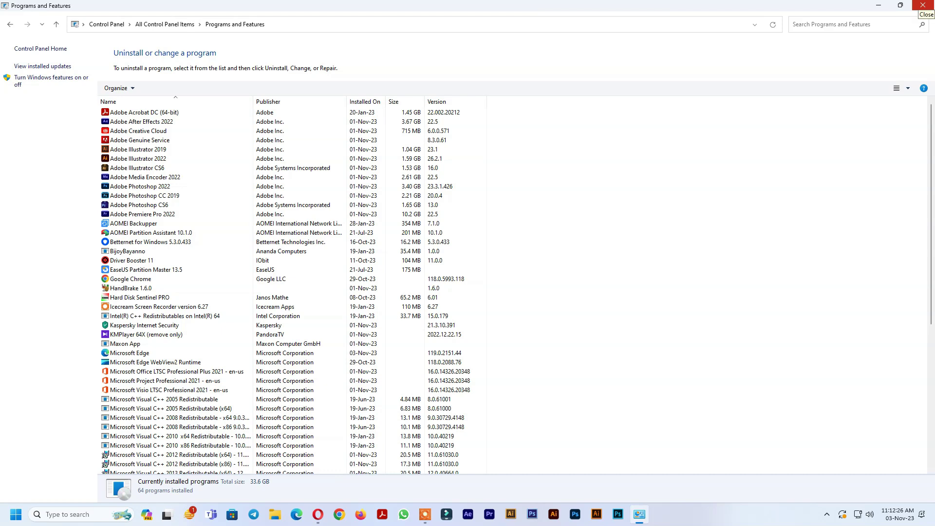
Search 'windows su' in Opera, open the Windows Subsystem for Android store page, and click Install
click(922, 6)
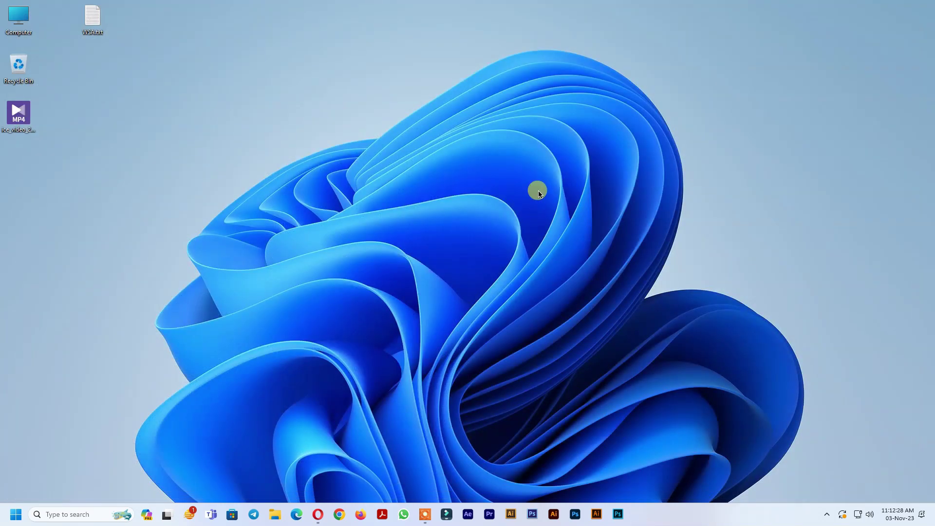
click(319, 515)
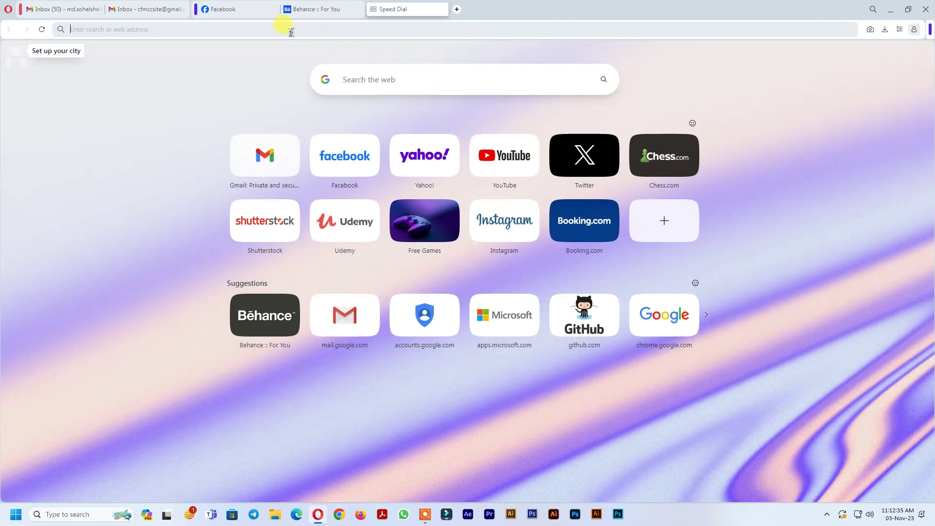
text(windows su)
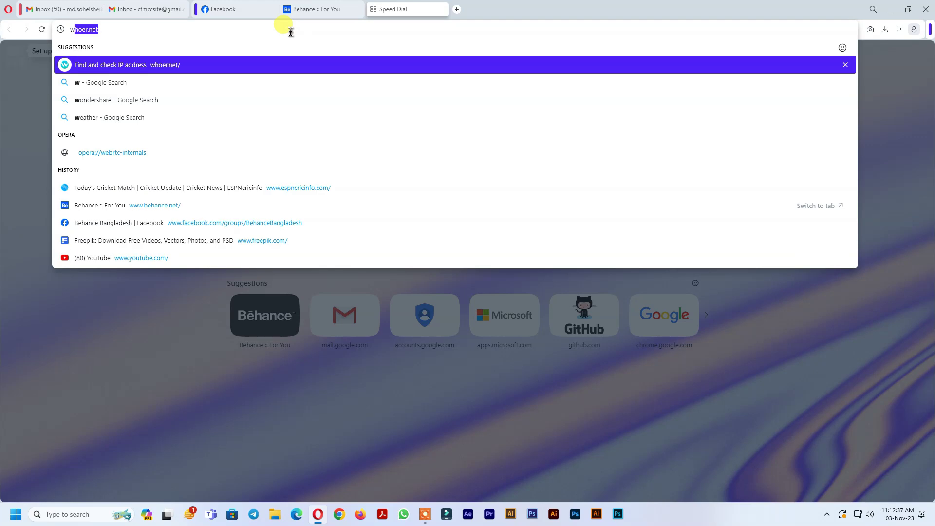
click(295, 84)
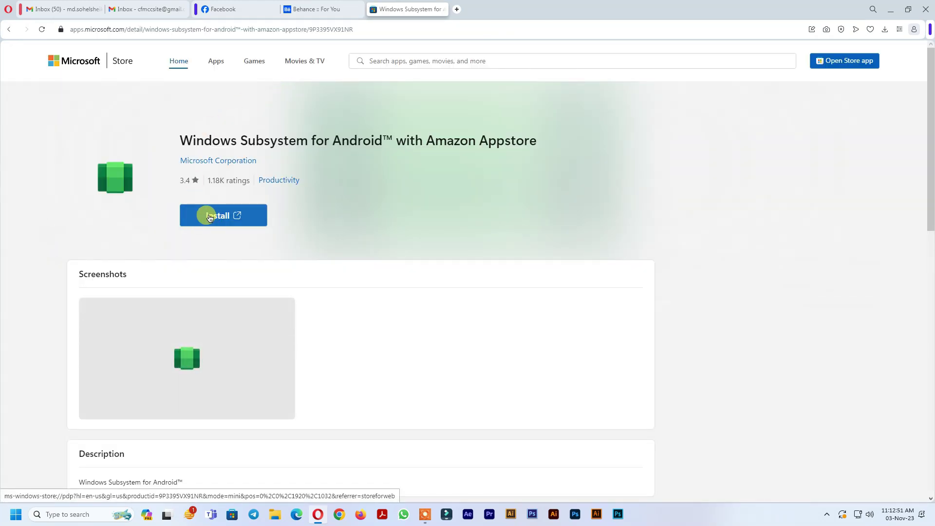
click(210, 218)
Install Windows Subsystem for Android with Amazon Appstore in Microsoft Store, then open Amazon Appstore
click(507, 110)
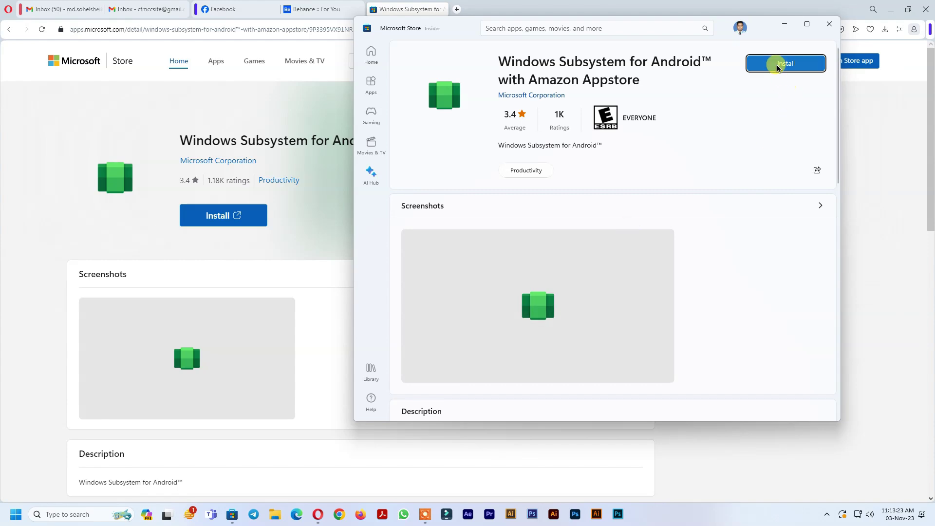
click(806, 24)
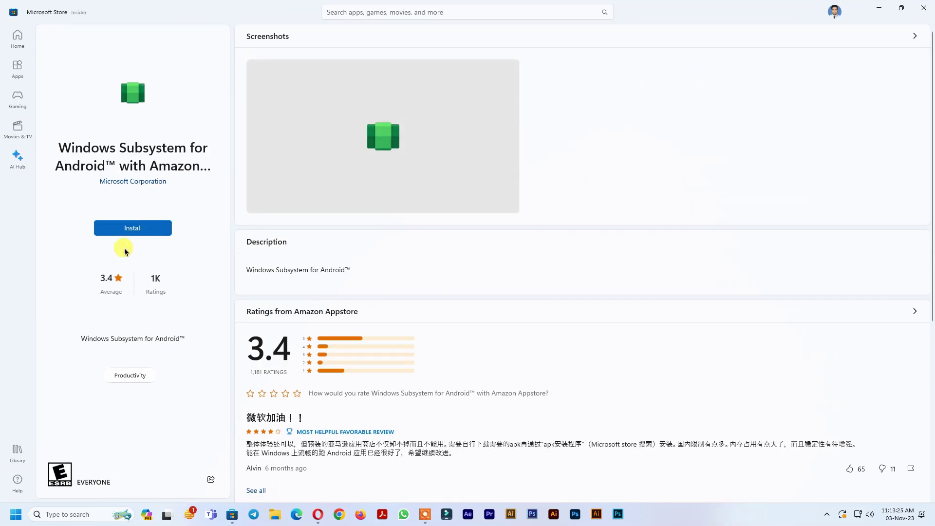
click(128, 227)
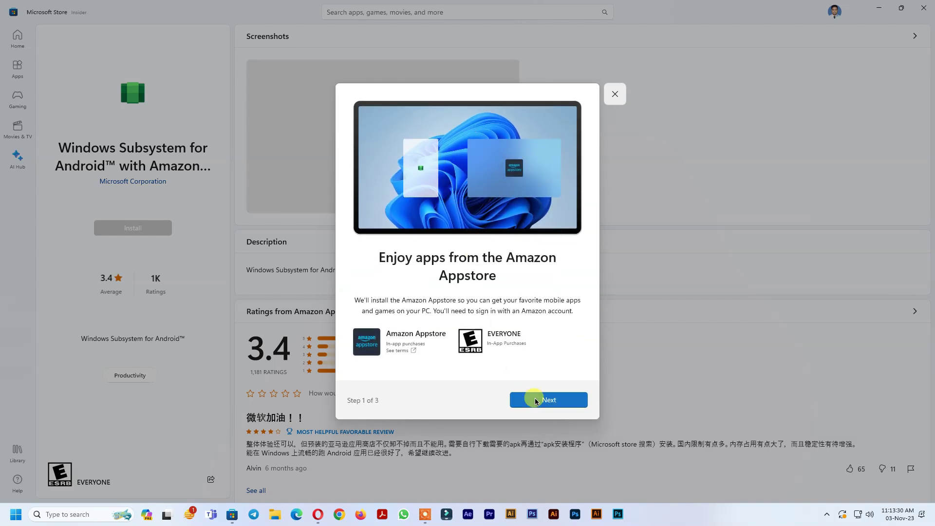
click(535, 400)
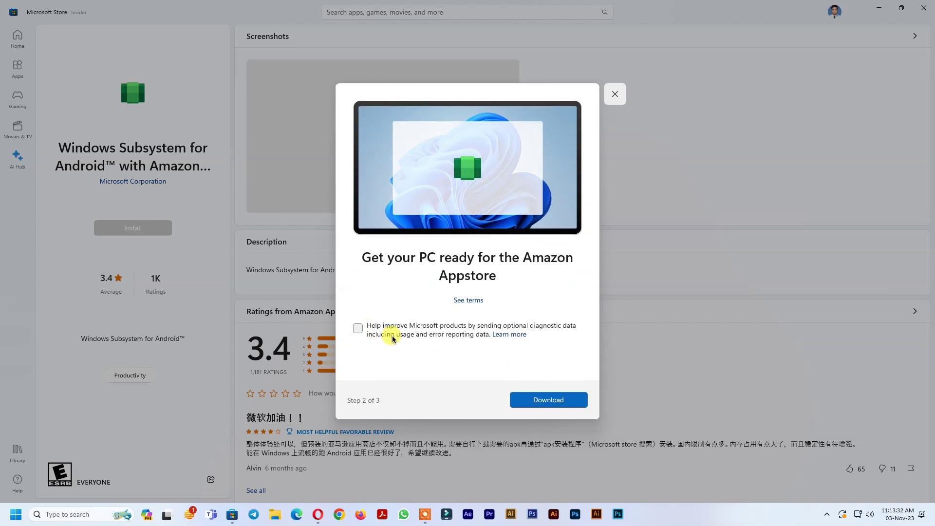
click(539, 402)
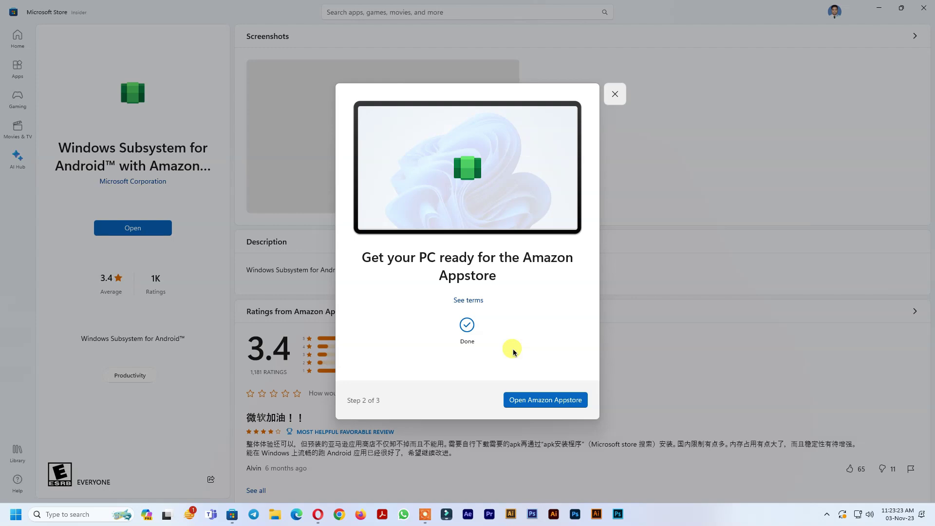
click(533, 395)
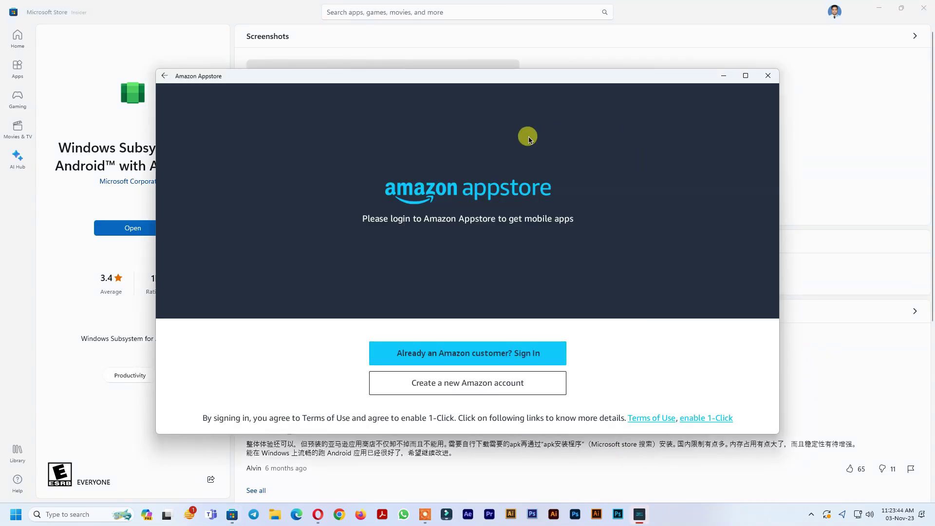
Close Amazon Appstore, minimize Store and Opera, and search 'windows' for the subsystem app
click(768, 76)
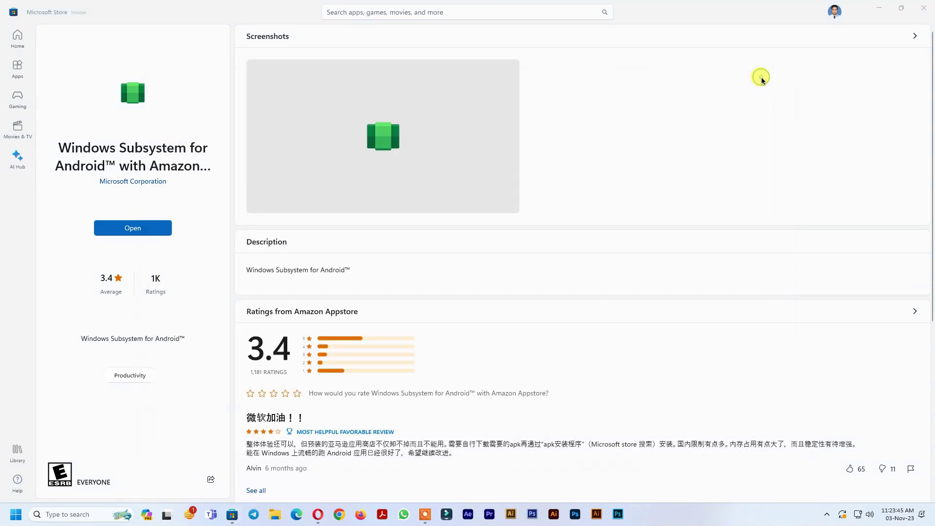
click(880, 8)
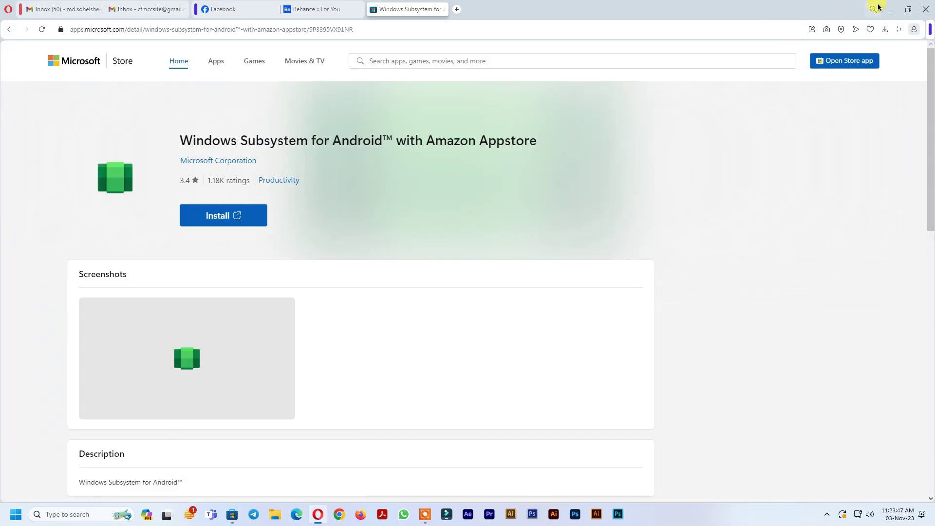
click(890, 9)
click(63, 514)
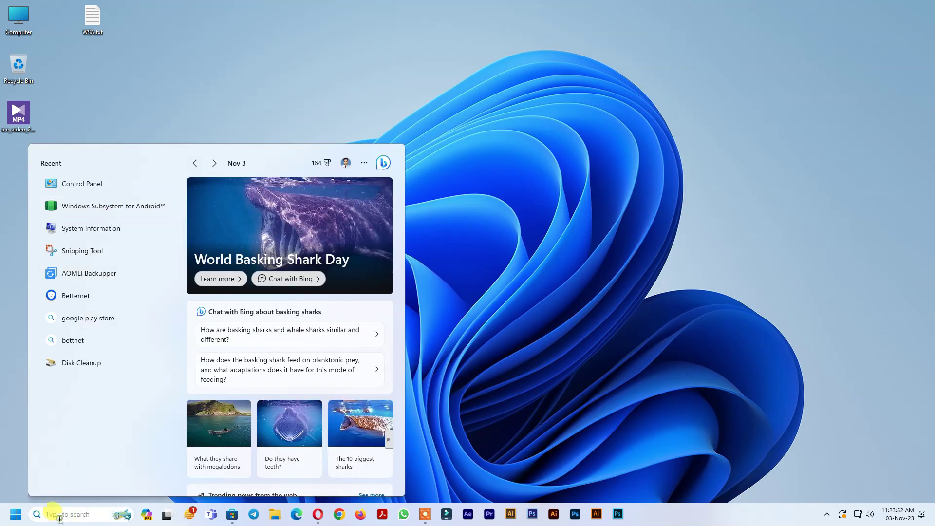
text(windows)
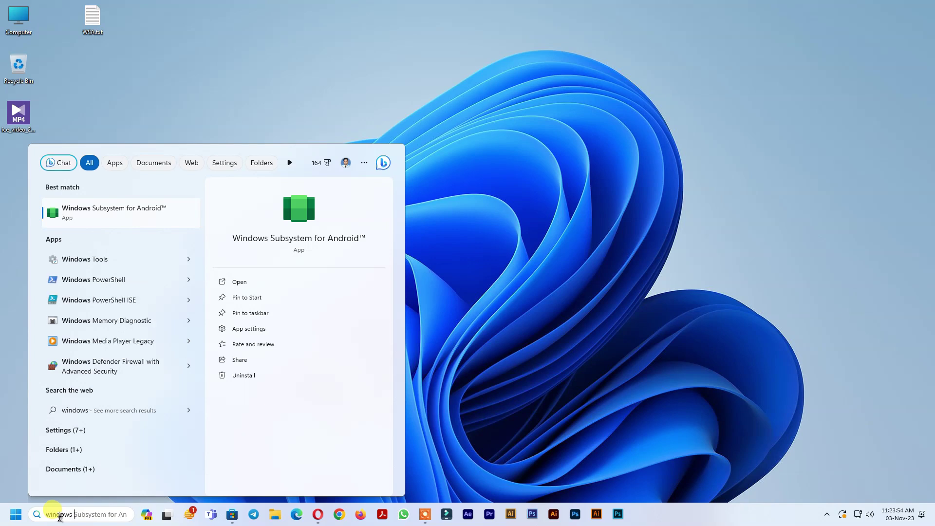
Launch Windows Subsystem for Android, turn Developer mode on, check developer options, and close it
click(104, 210)
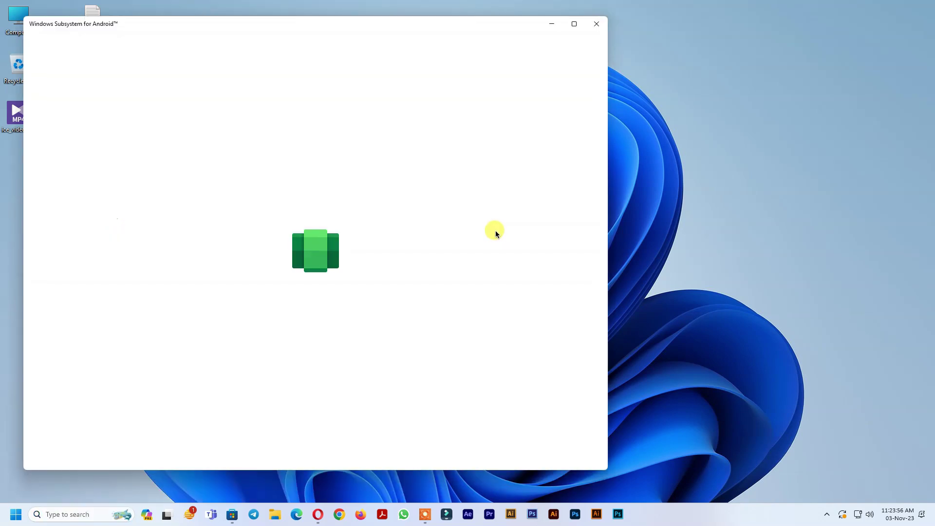
click(133, 86)
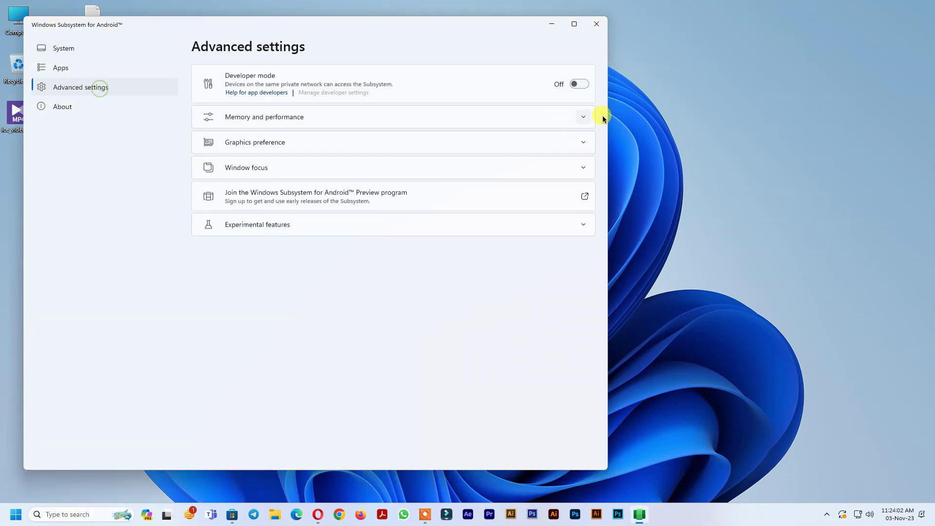
click(578, 83)
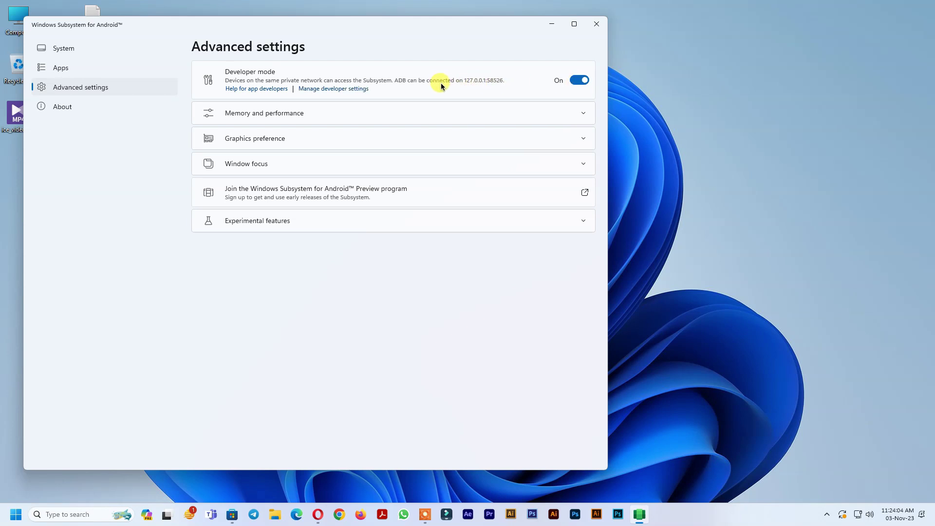
click(327, 89)
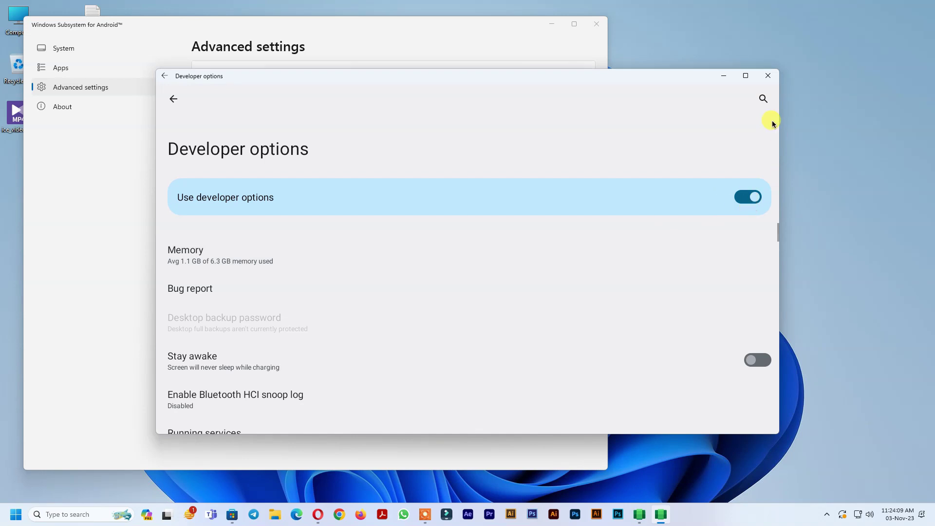
click(768, 76)
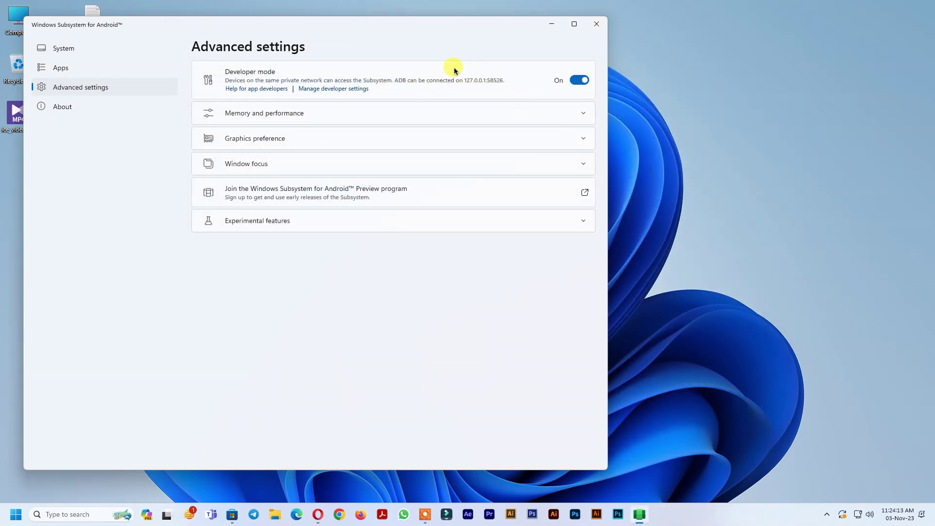
click(597, 25)
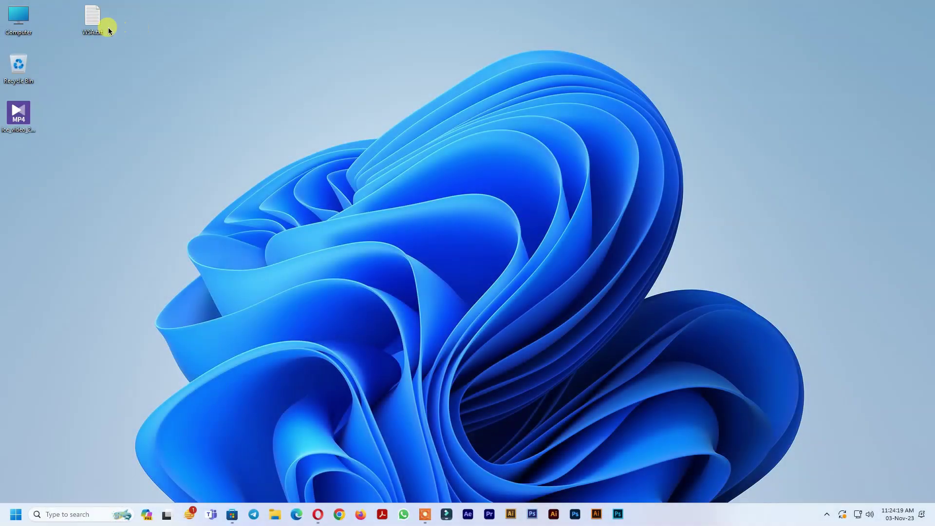
Open WSA.txt, copy the WSA-pacman GitHub release link, and minimize Notepad
double_click(93, 25)
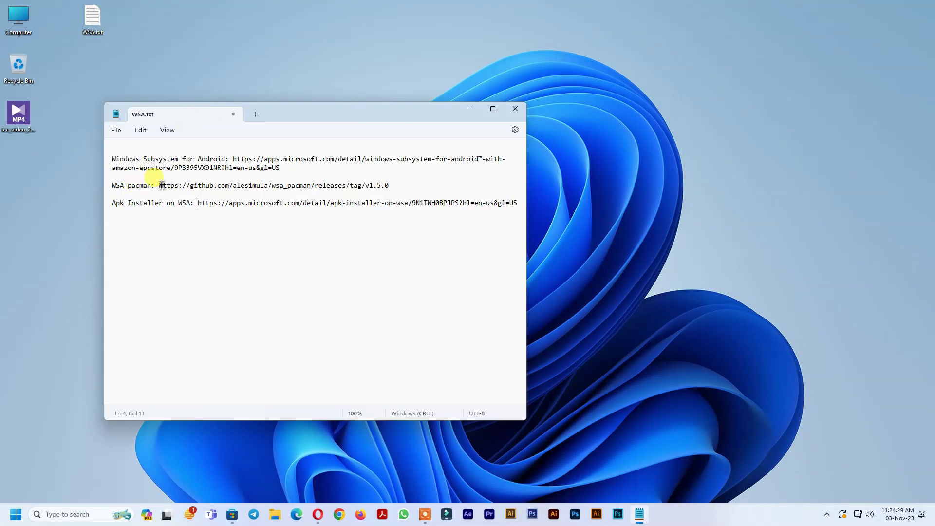
drag(161, 186, 396, 186)
right_click(364, 188)
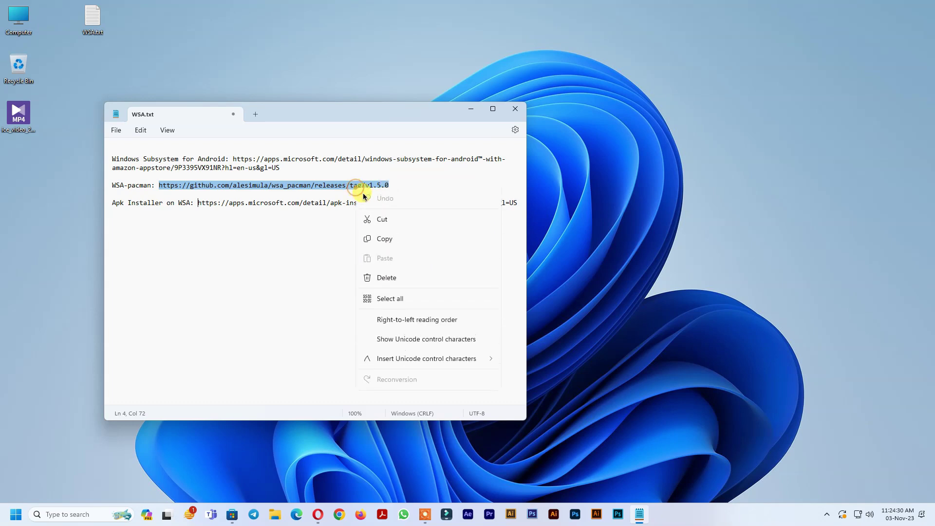
click(378, 239)
click(471, 108)
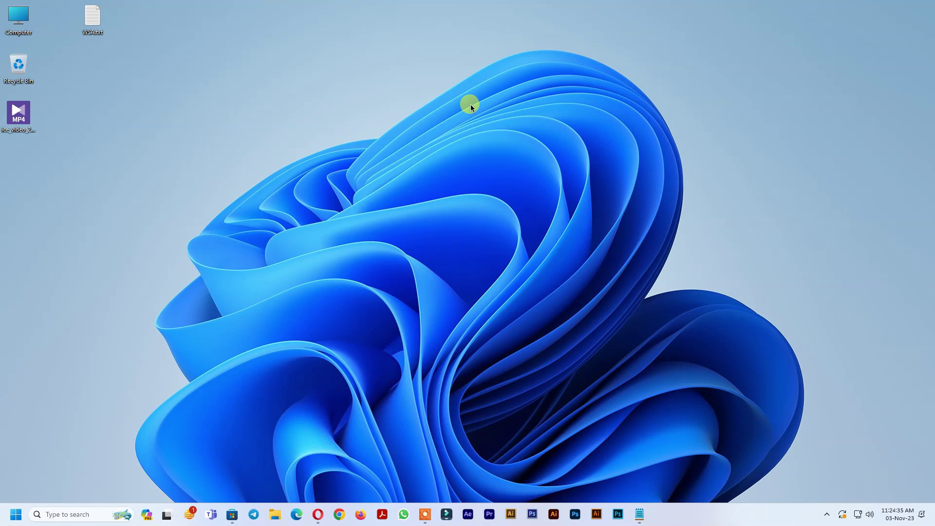
Load the copied WSA-pacman GitHub release link in a new Opera tab
click(318, 514)
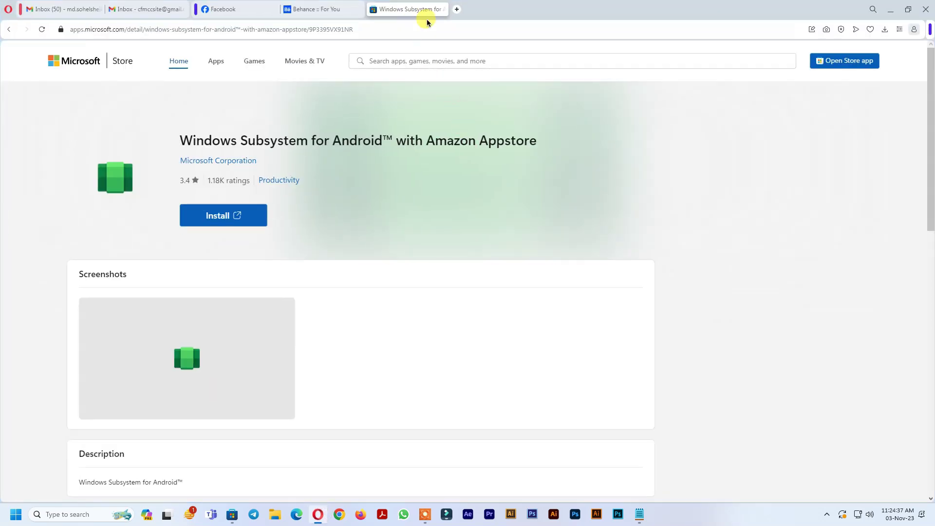
click(457, 10)
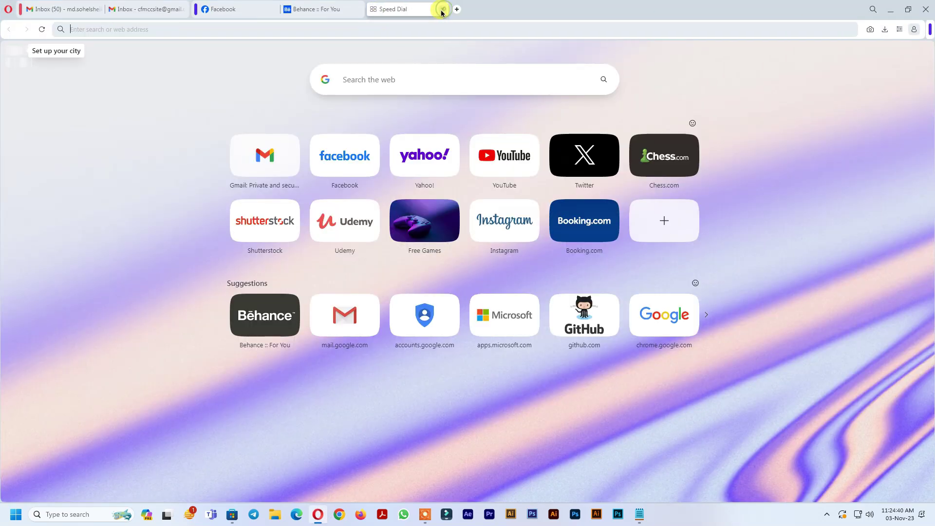
right_click(367, 31)
click(408, 93)
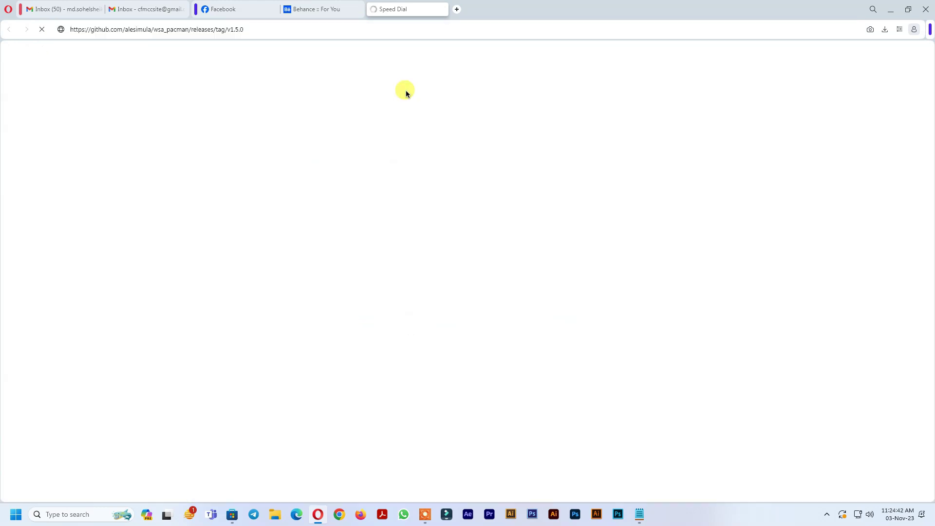
Download WSA-pacman-v1.5.0-installer.exe and save it to the Desktop
scroll(248, 351, down, 1)
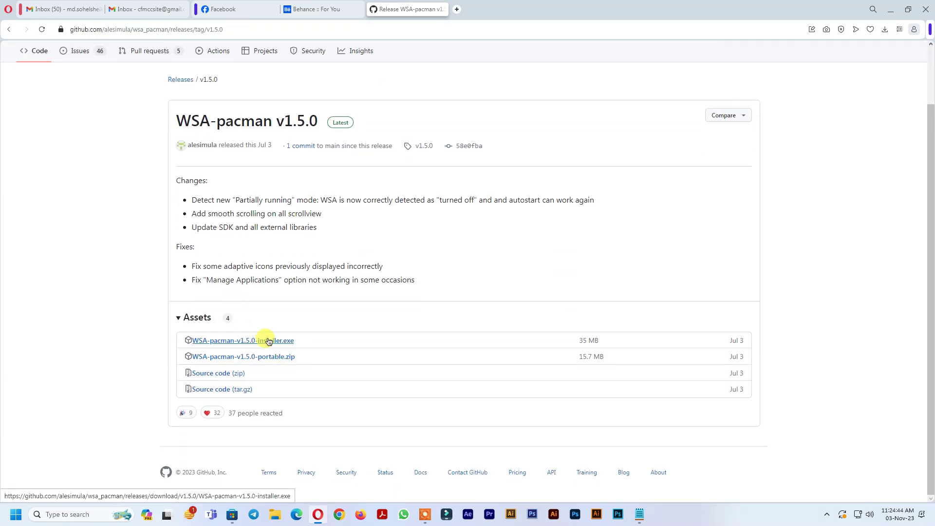
click(229, 345)
click(34, 85)
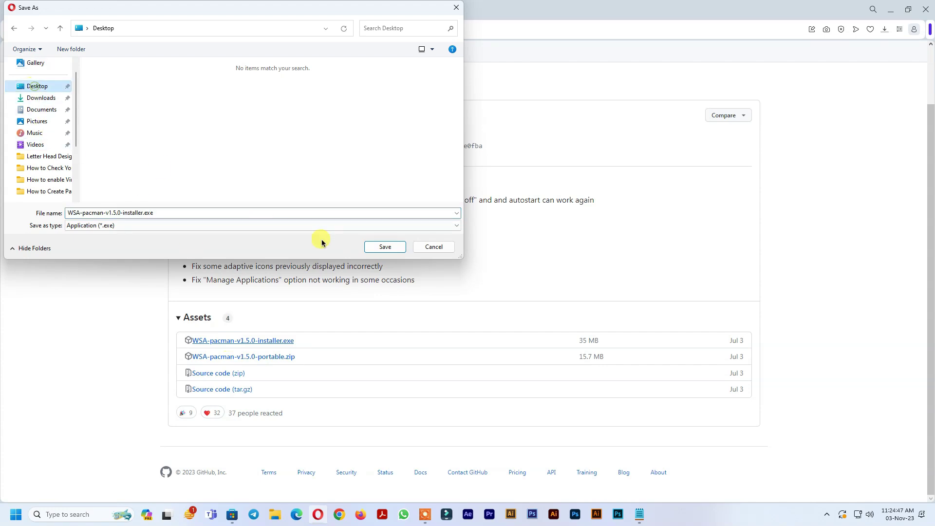
click(384, 247)
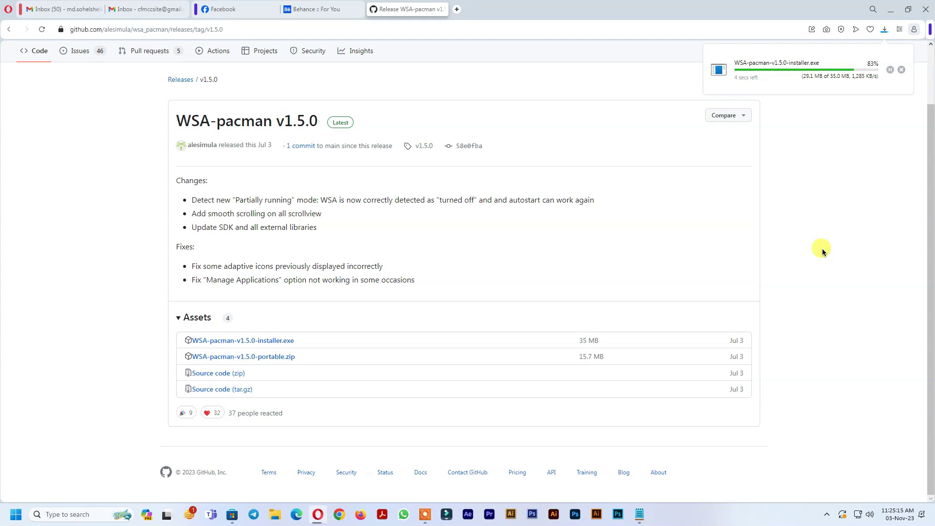
Run WSA-pacman-v1.5.0-installer.exe from the Desktop folder and install WSA PacMan with default options
click(900, 69)
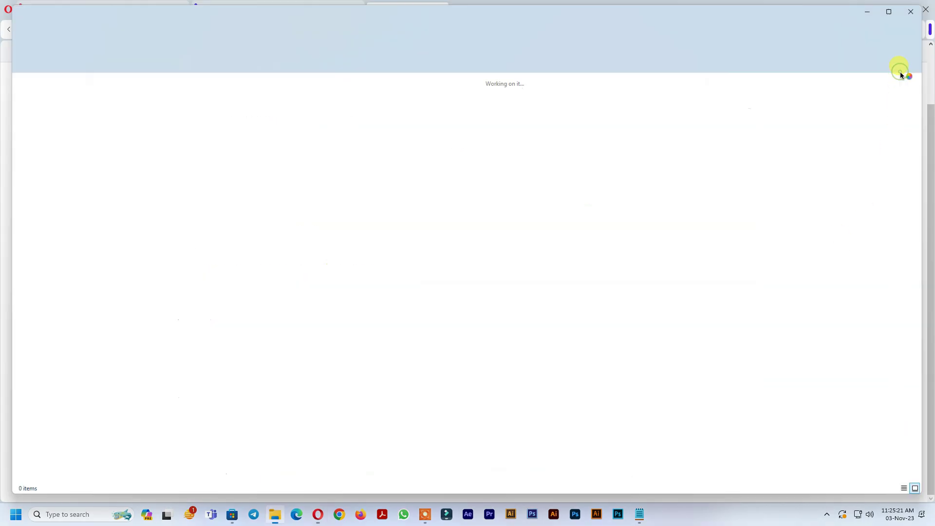
double_click(217, 95)
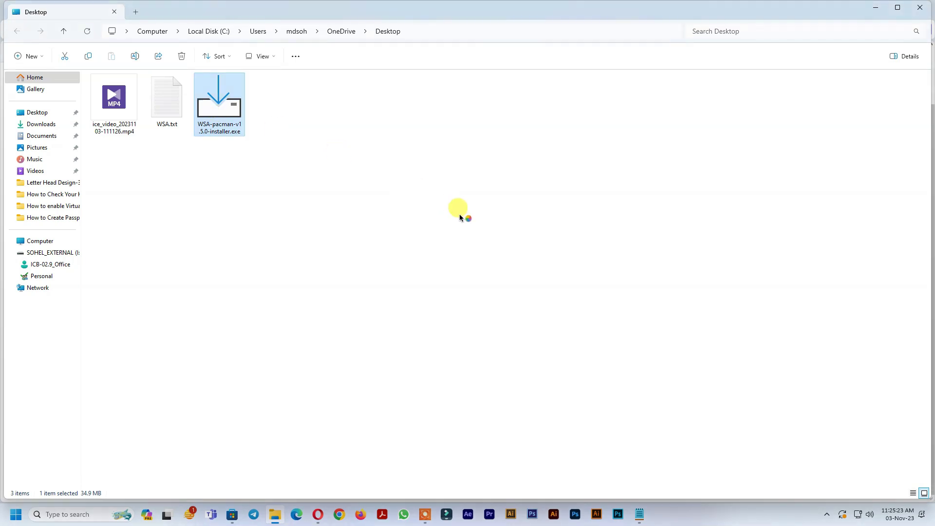
click(549, 352)
click(550, 353)
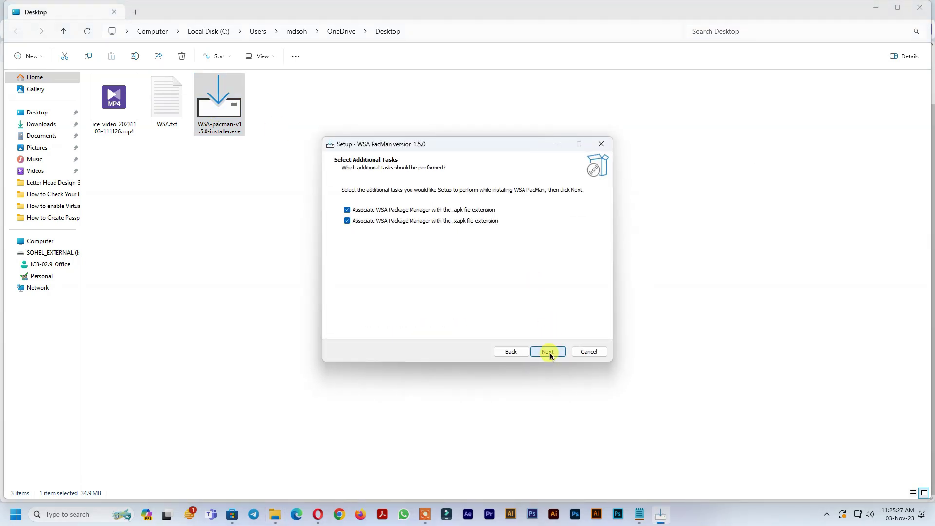
click(551, 354)
click(548, 351)
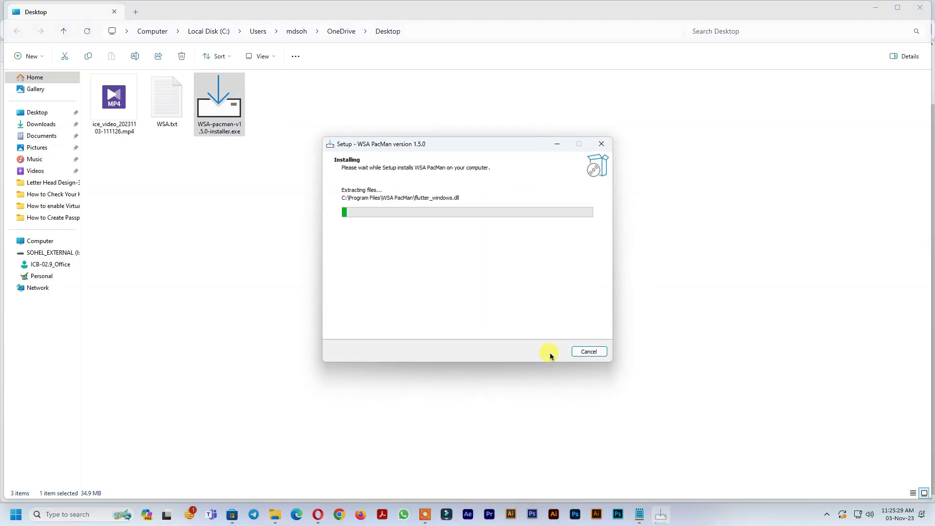
click(549, 352)
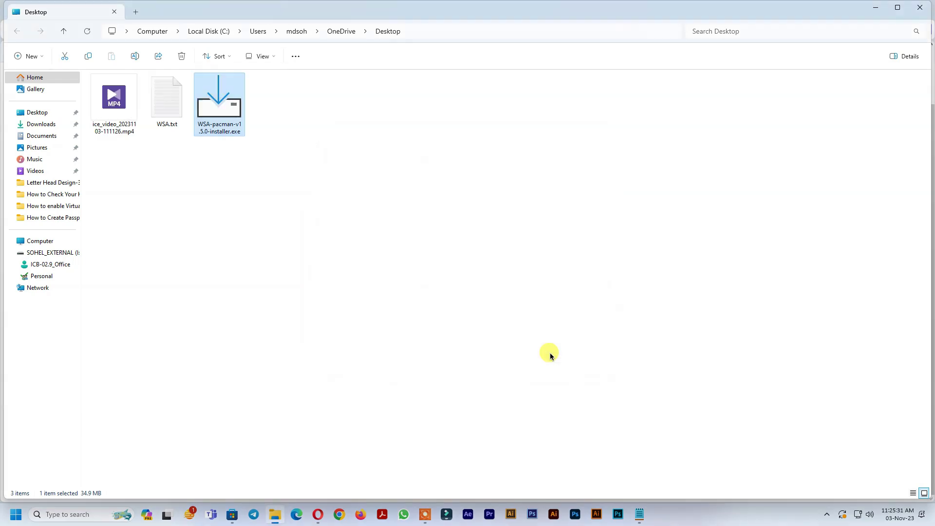
Launch WSA PacMan from Start, connect it to the Android subsystem, and allow ADB debugging
click(872, 8)
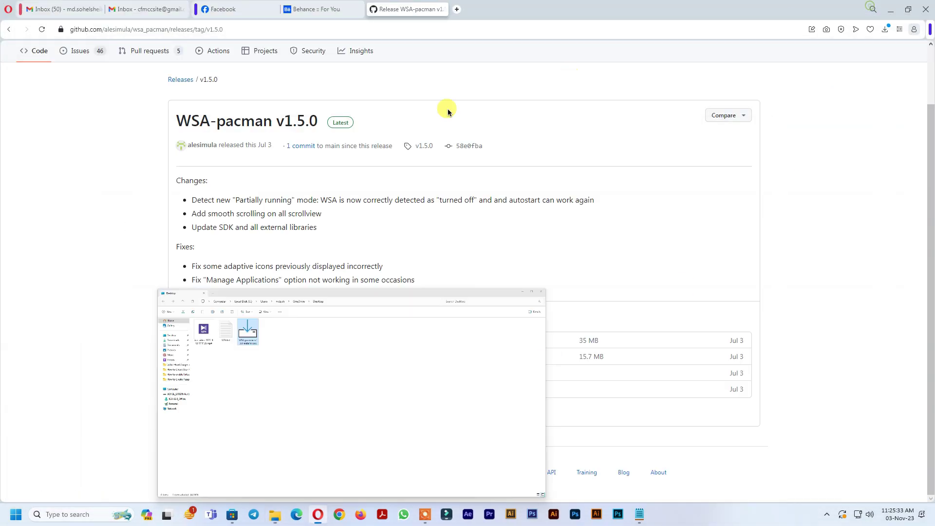
click(894, 9)
key(super)
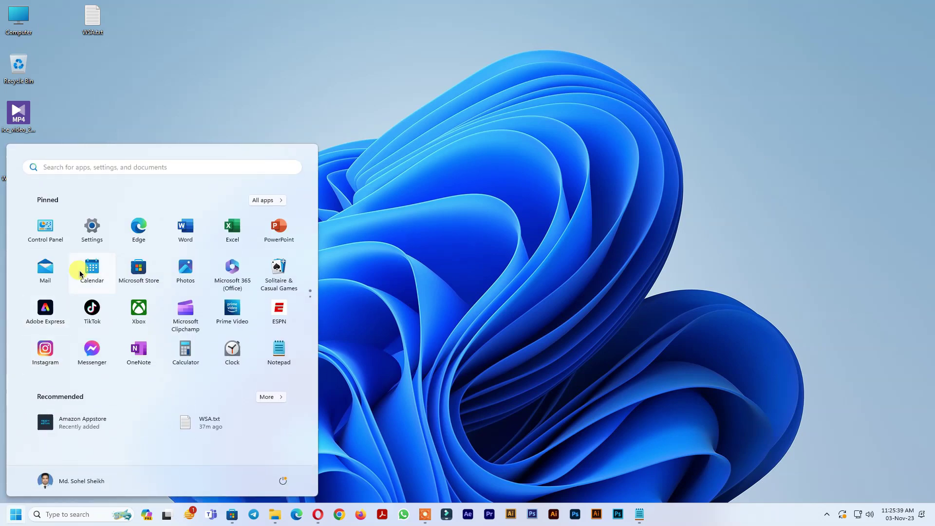
click(76, 168)
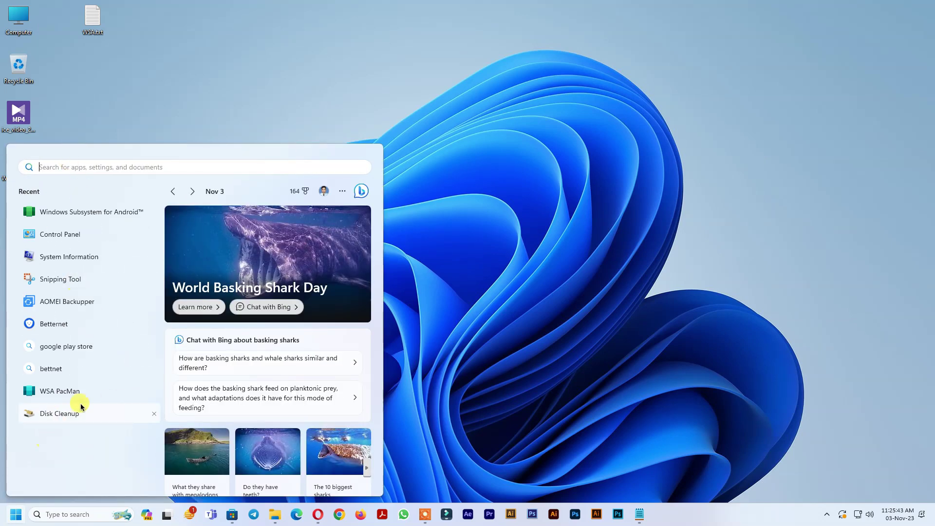
click(73, 390)
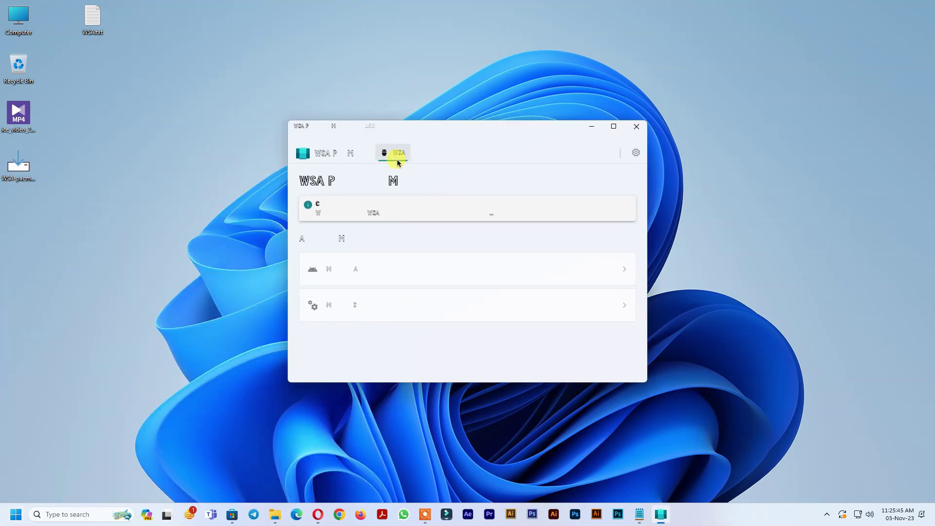
click(395, 156)
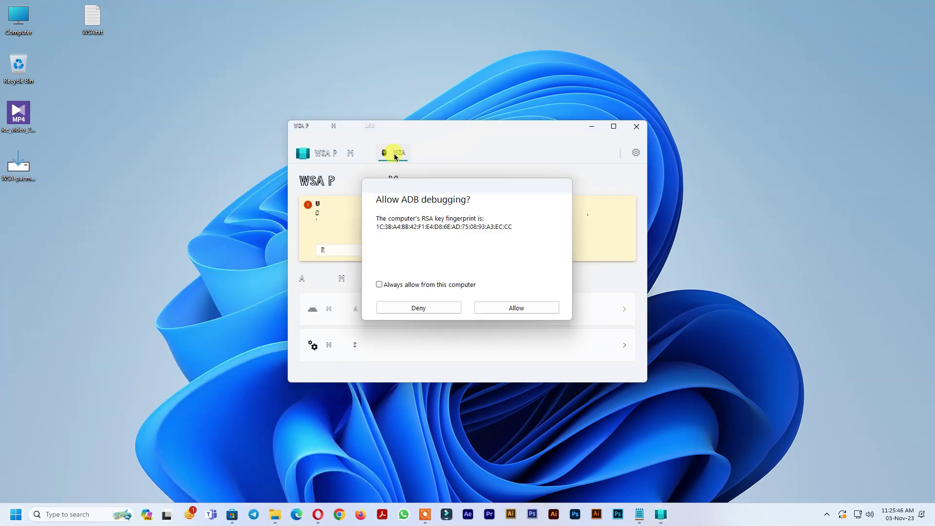
click(505, 308)
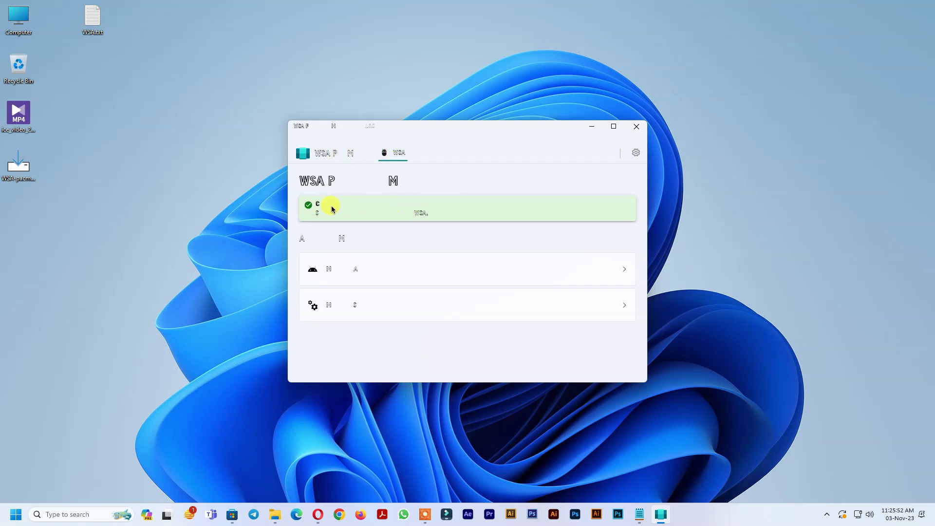
Close WSA PacMan, install the Spotify Unlocked APK from Downloads, and launch the app
click(637, 127)
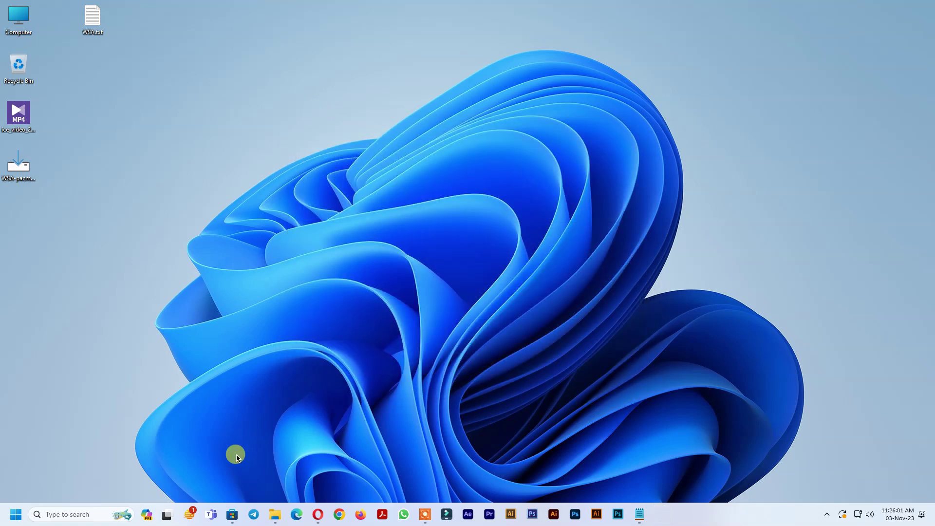
click(276, 514)
click(41, 124)
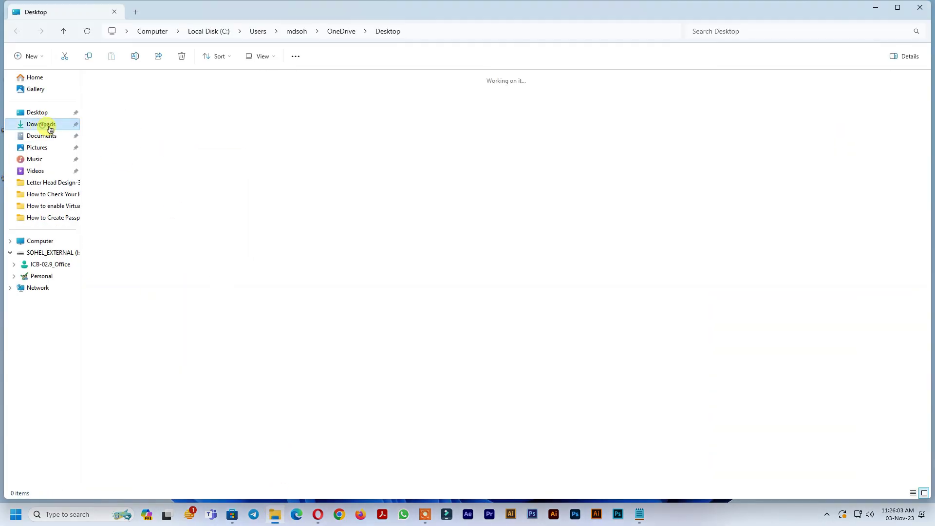
click(126, 118)
double_click(126, 118)
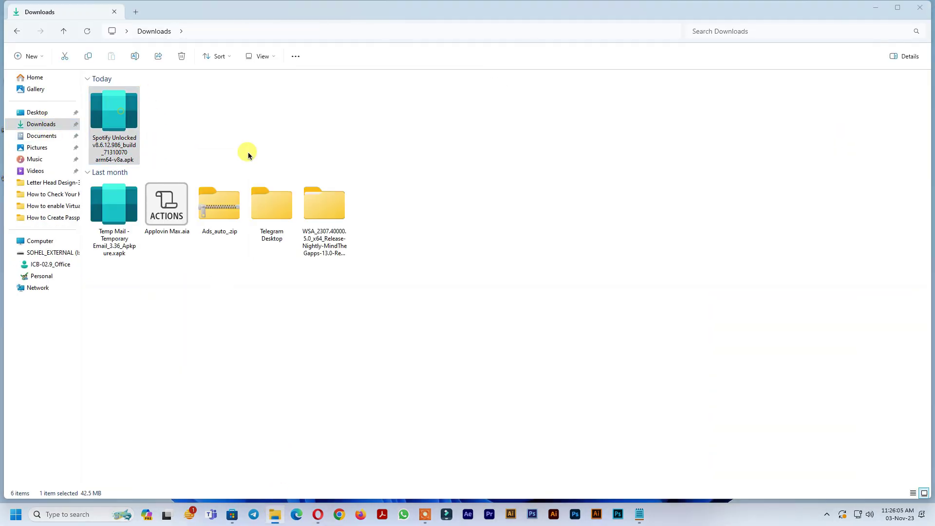
click(560, 317)
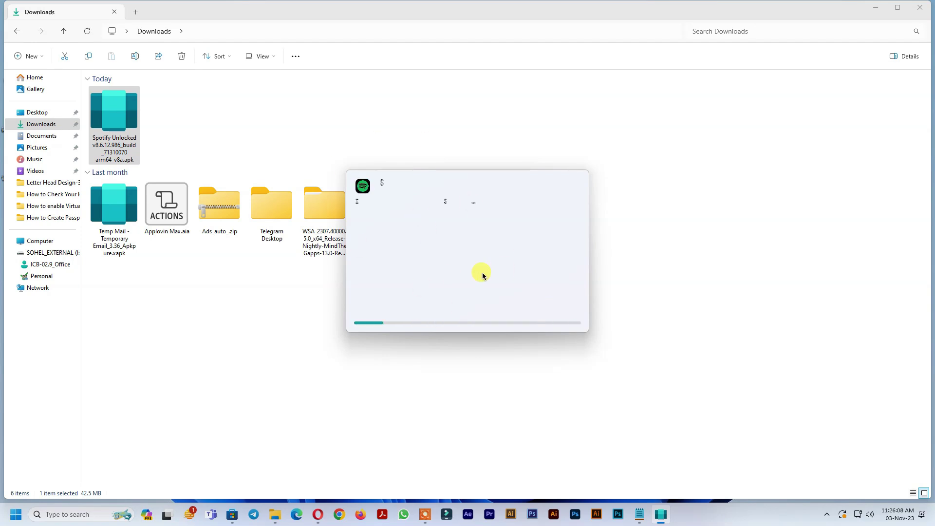
click(550, 316)
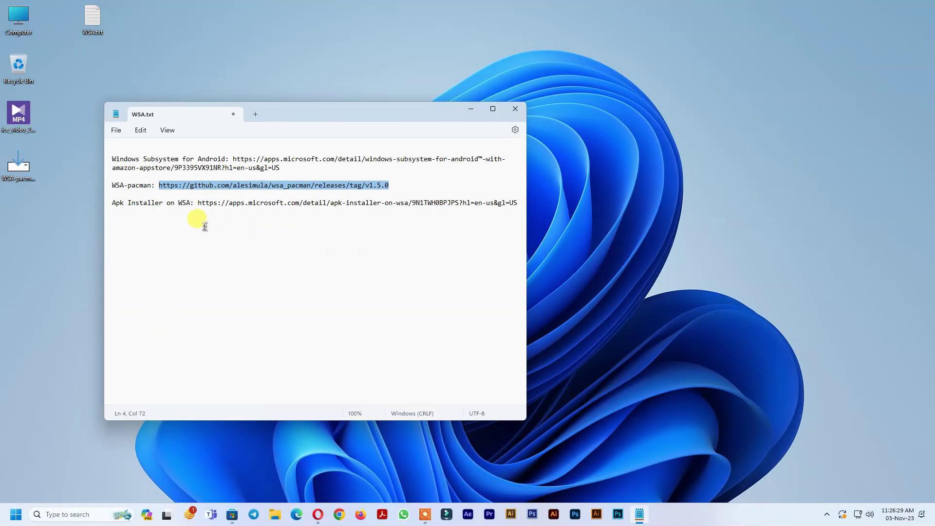
Copy the Apk Installer on WSA store link from Notepad and load it in a new Opera tab
drag(197, 202, 516, 207)
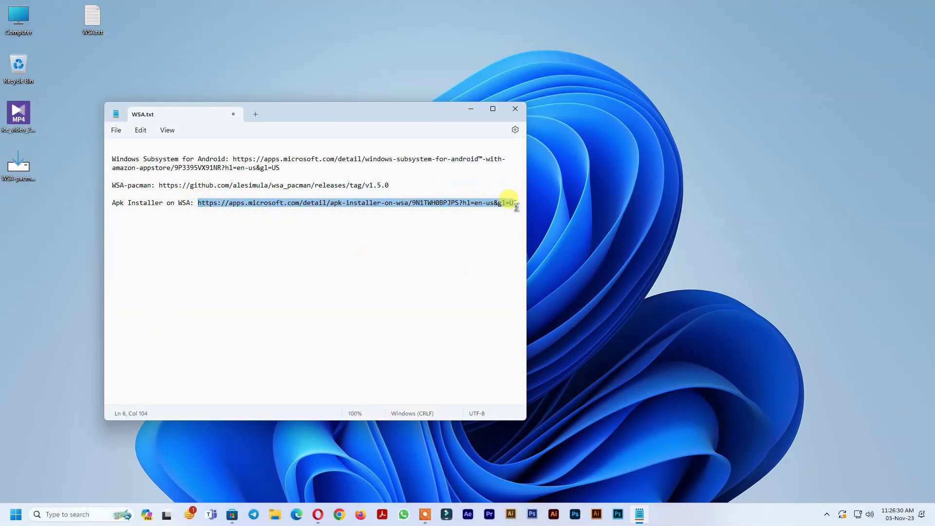
right_click(476, 210)
click(506, 257)
click(318, 514)
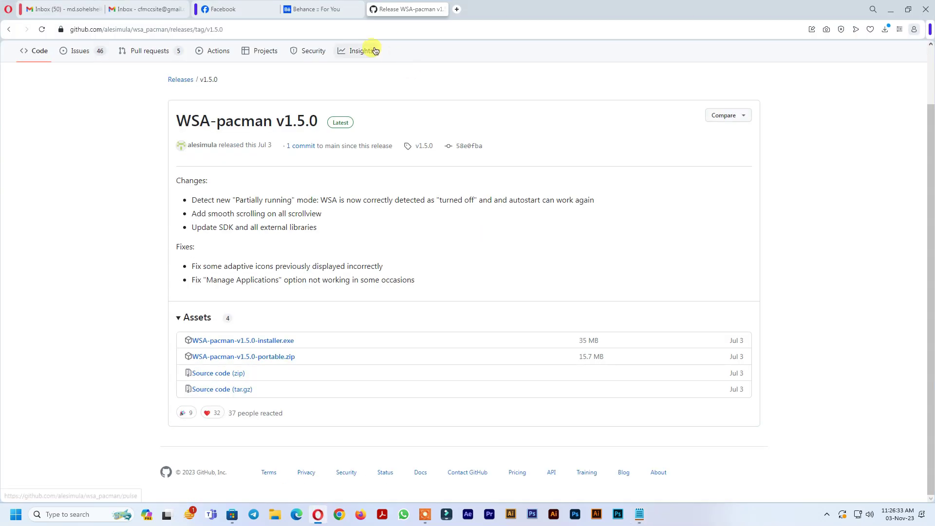
click(460, 11)
right_click(387, 27)
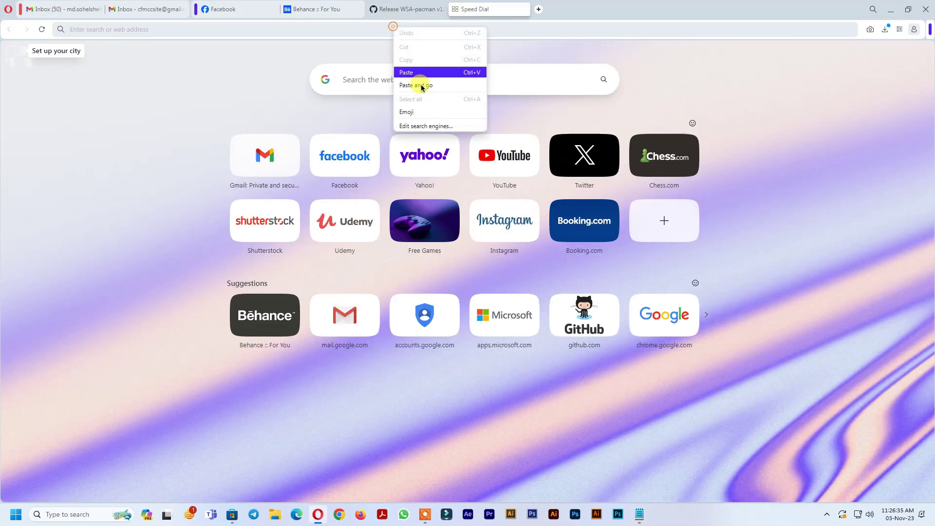
click(420, 86)
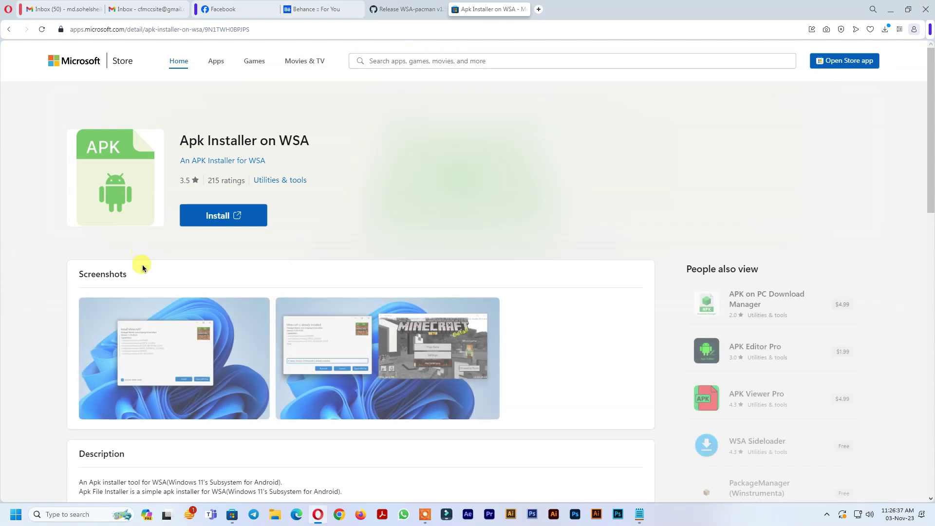
Install Apk Installer on WSA through Microsoft Store, launch it, and clear the Store popup
click(209, 223)
click(500, 118)
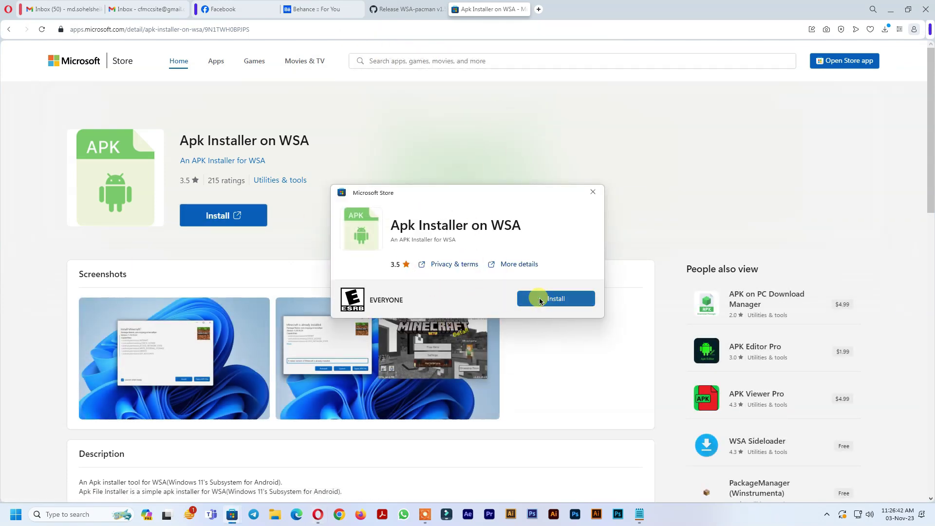
click(537, 299)
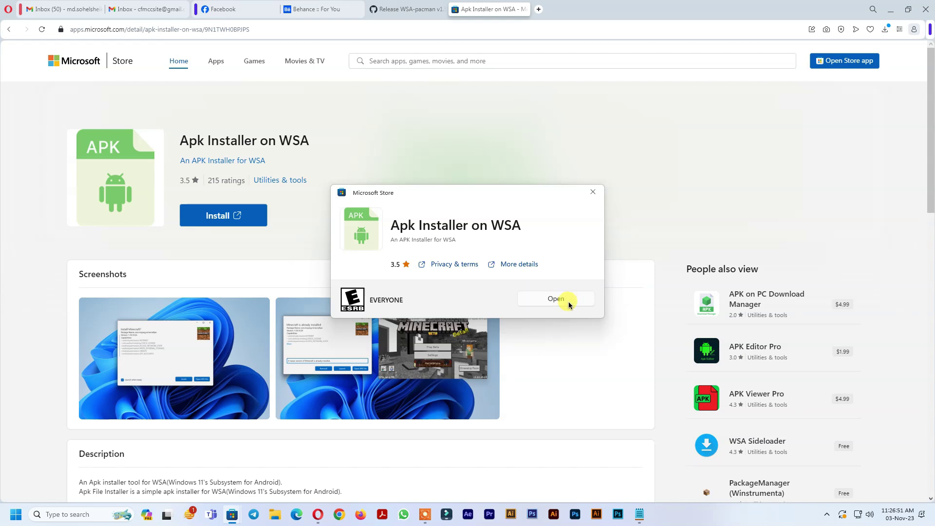
click(568, 302)
click(592, 191)
drag(279, 115, 509, 173)
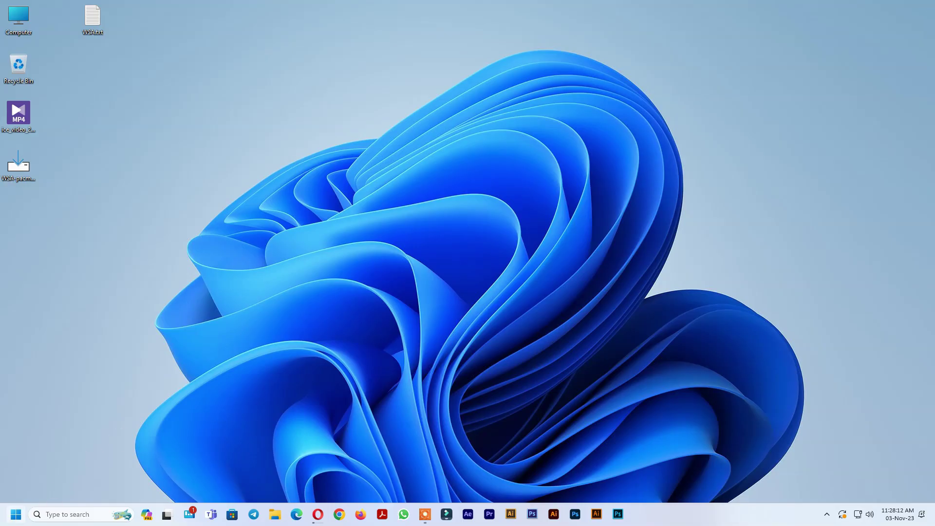
Launch Apk Installer on WSA and install the Rabbithole 3.7.0 APK from Downloads
click(16, 514)
click(68, 420)
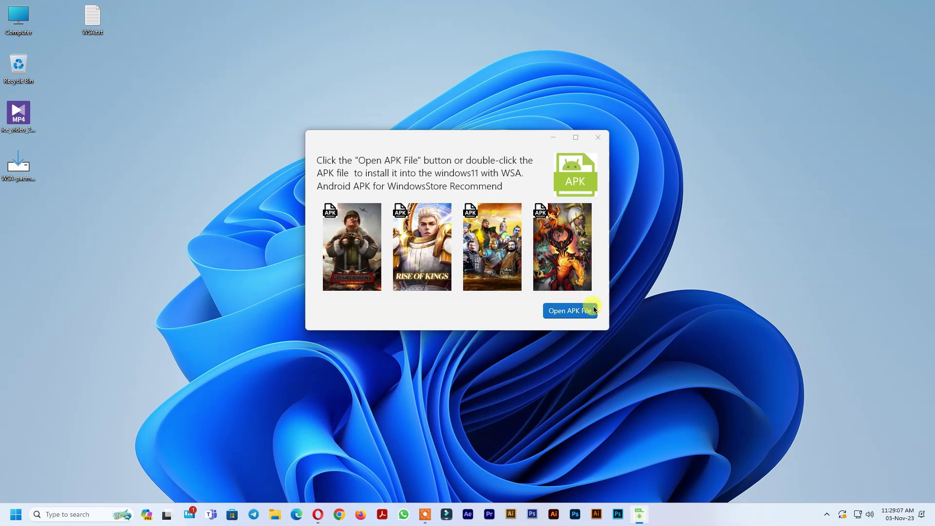
click(594, 310)
click(438, 220)
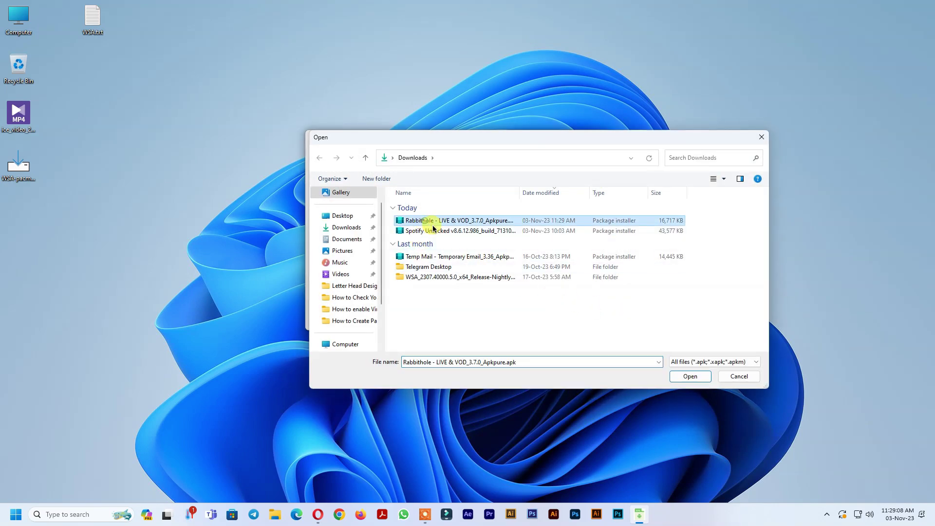
click(703, 381)
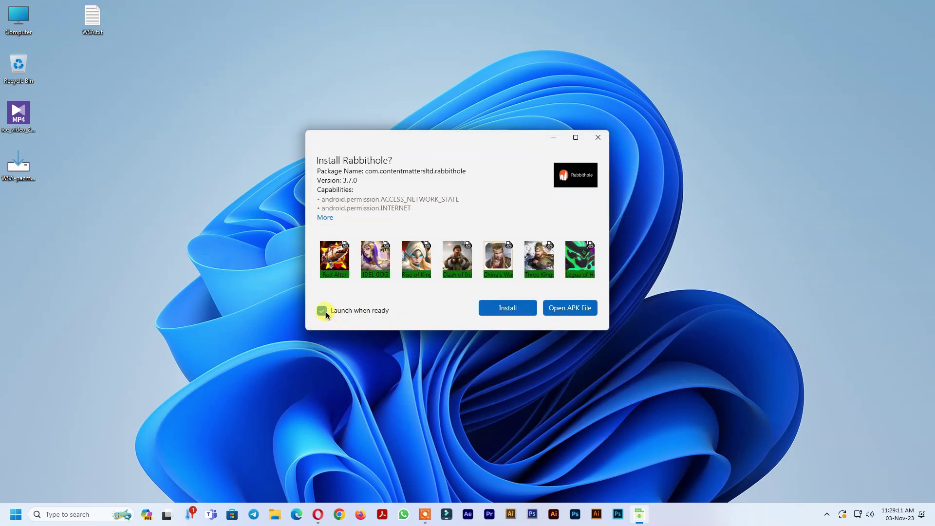
click(503, 308)
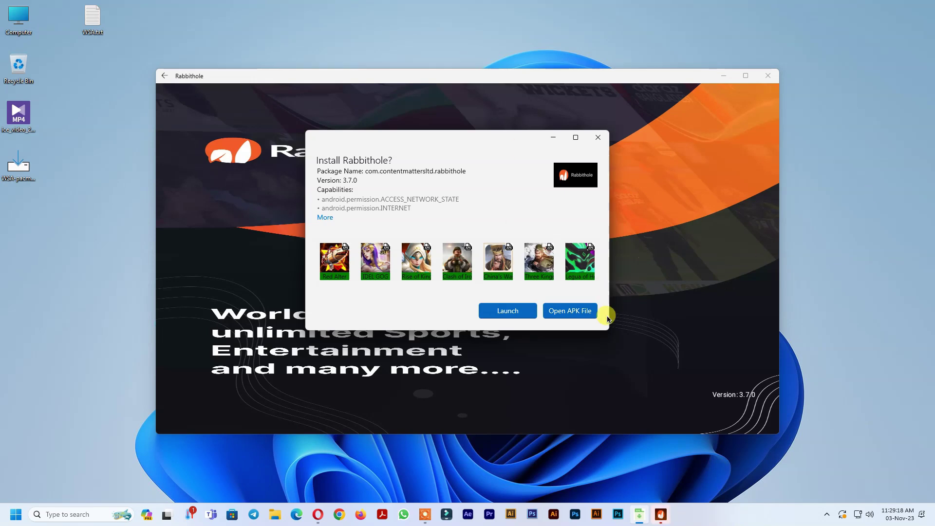
Close the installer, allow Rabbithole notifications, and dismiss the advertisement popup
click(598, 137)
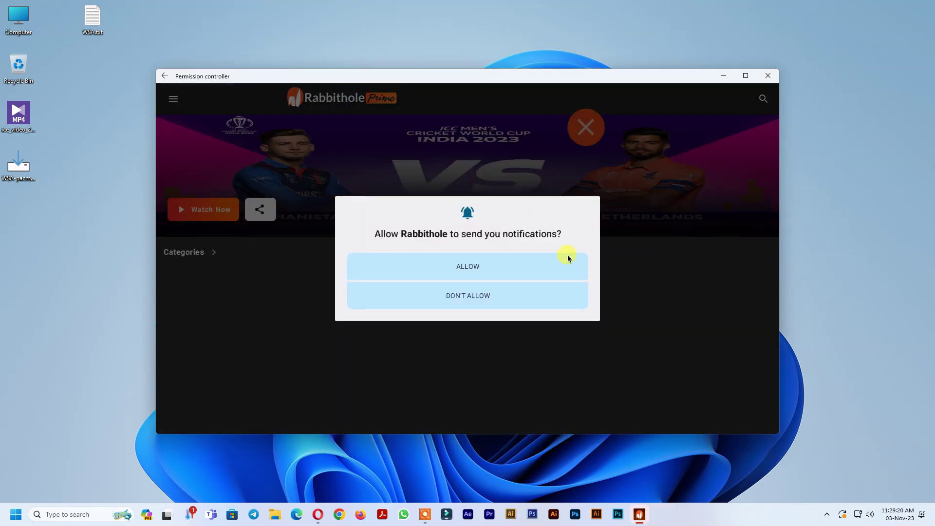
click(469, 267)
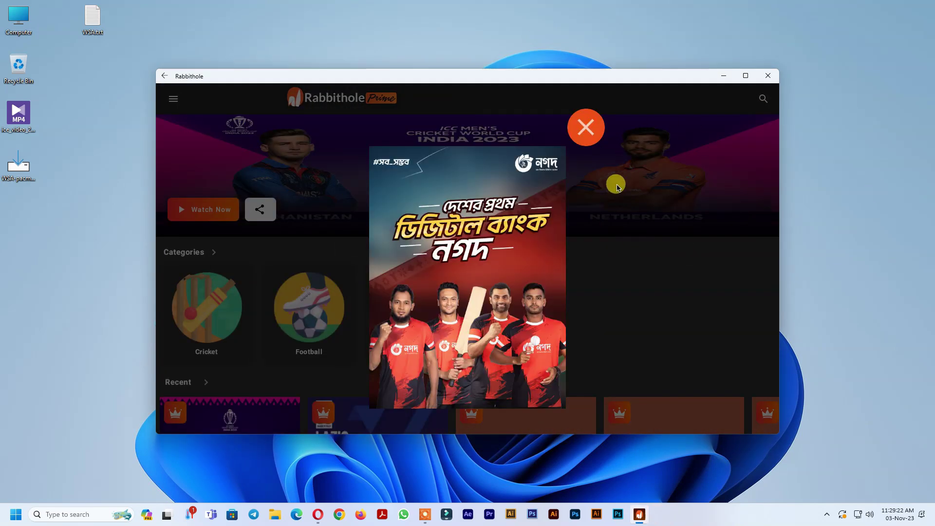
click(586, 127)
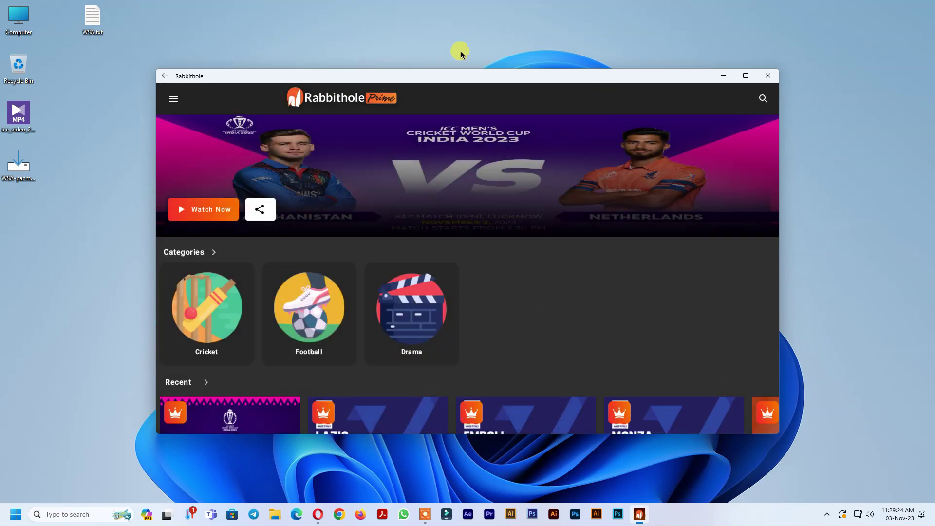